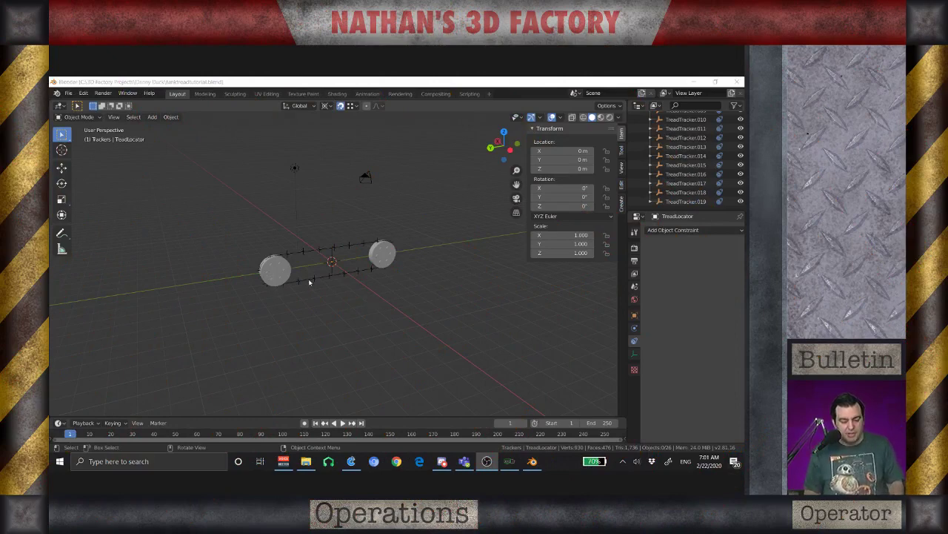
middle_click_drag(326, 298, 304, 287)
scroll(305, 288, "up", 2)
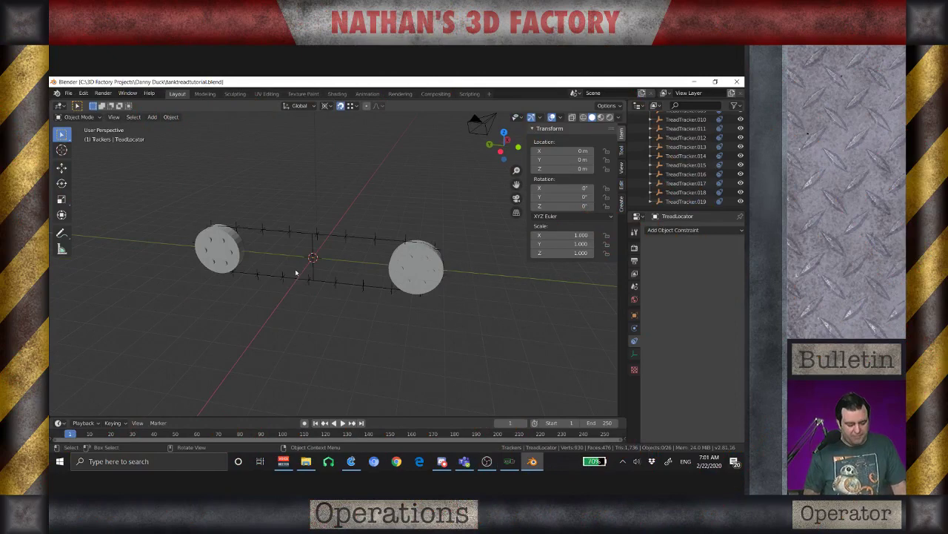
scroll(309, 259, "up", 4)
left_click(293, 255)
key("g")
key("y")
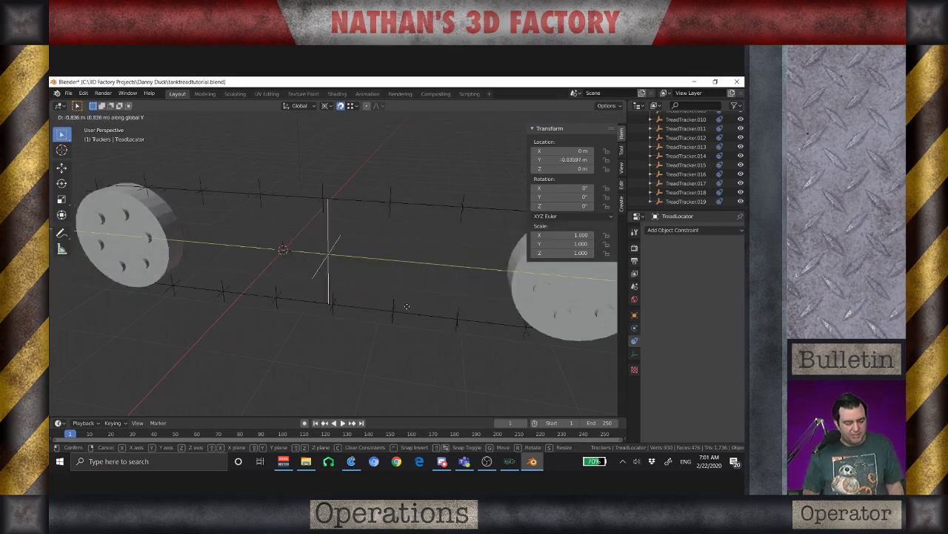
key("Escape")
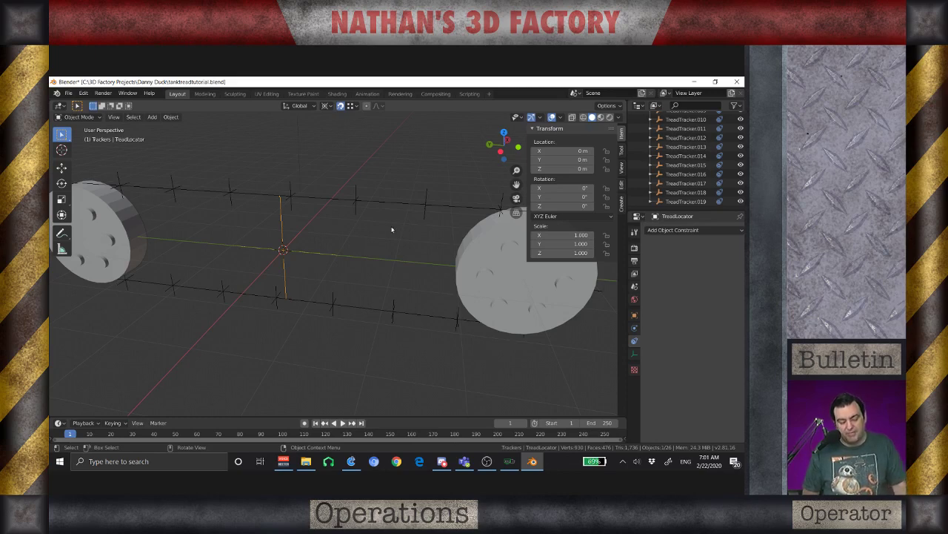
Show the Selectable restriction toggles in the outliner and make TreadLocator unselectable in the viewport
middle_click_drag(344, 254, 323, 254)
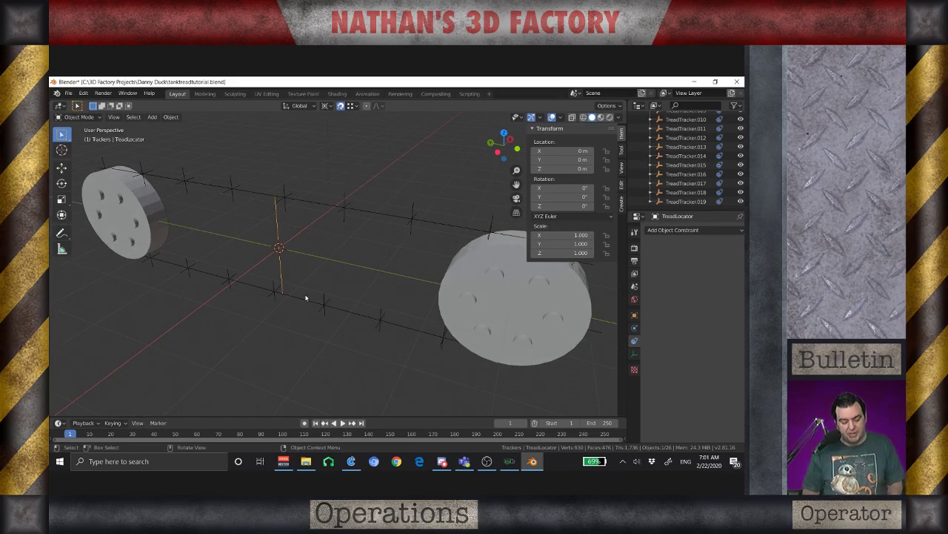
scroll(636, 187, "up", 6)
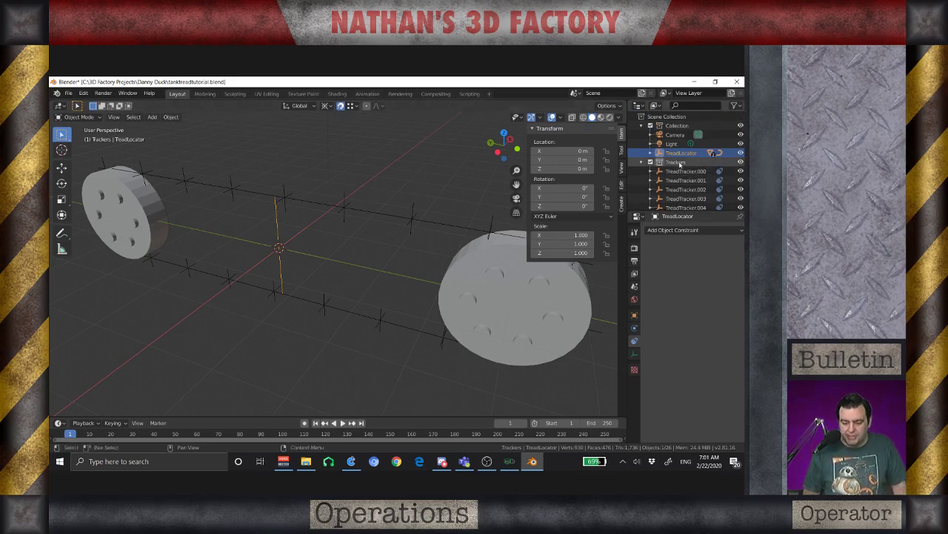
left_click(736, 106)
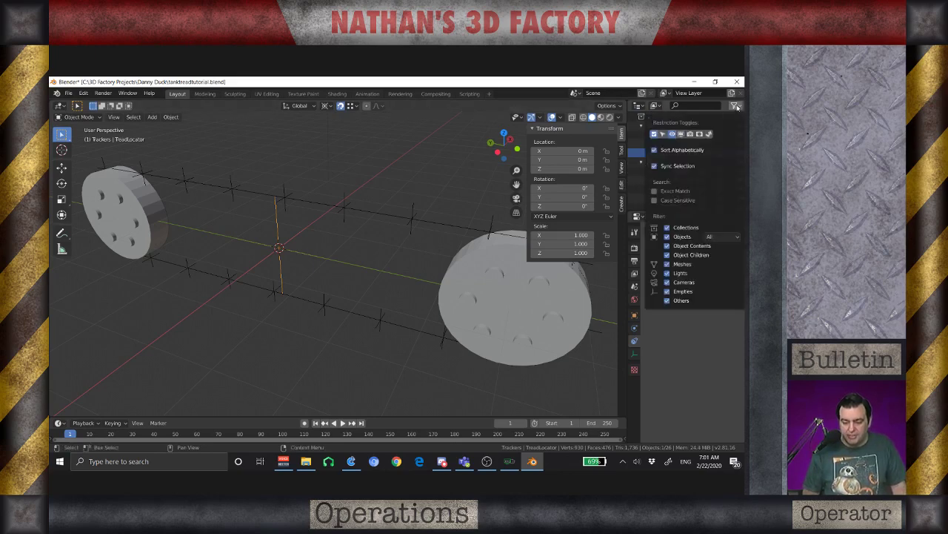
left_click(664, 134)
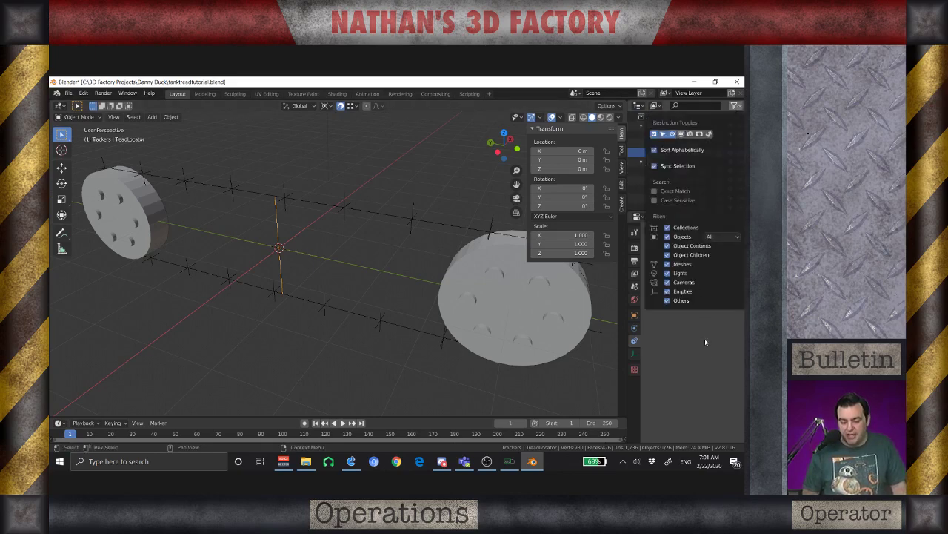
left_click(355, 234)
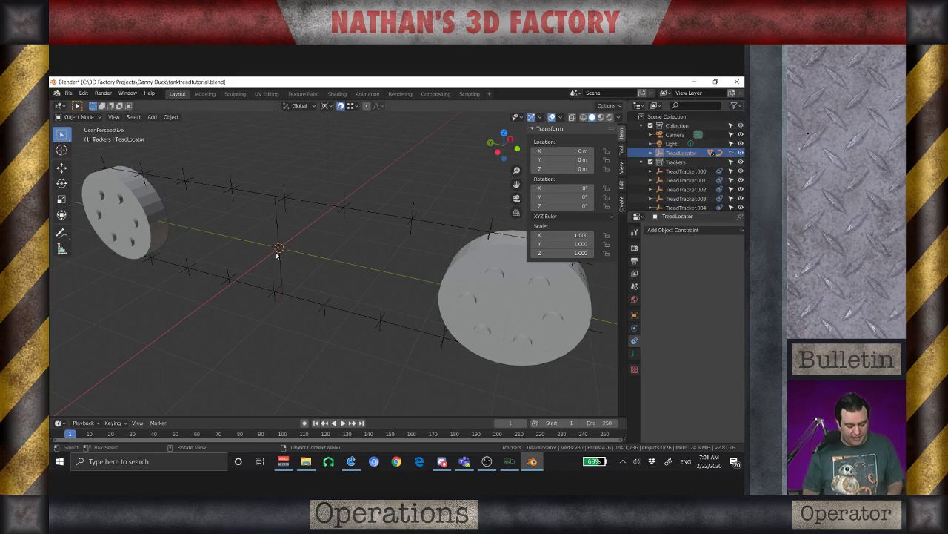
Select TreadTracker.000 and turn off its Follow Path constraint
middle_click_drag(198, 229, 230, 239)
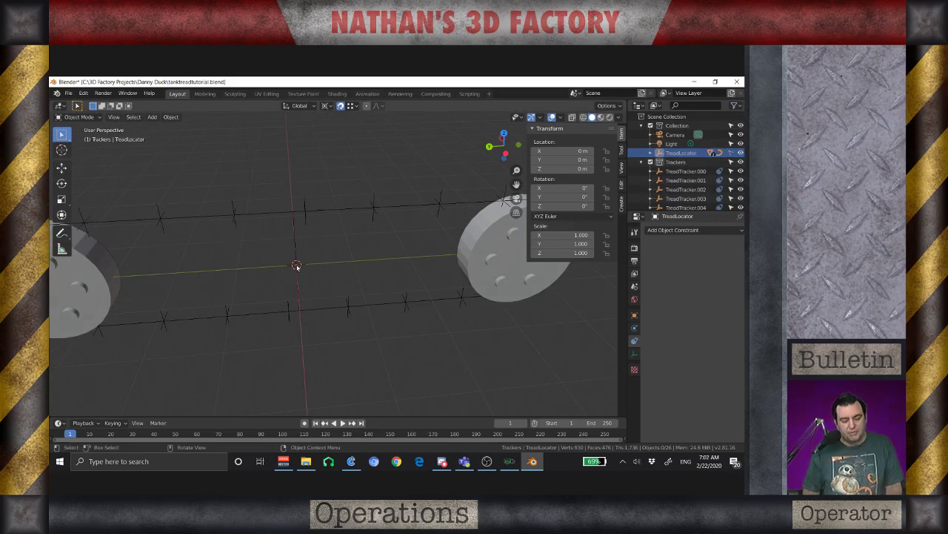
mouse_move(299, 269)
middle_mouse_down()
mouse_move(291, 266)
mouse_move(292, 280)
mouse_move(313, 266)
middle_mouse_up()
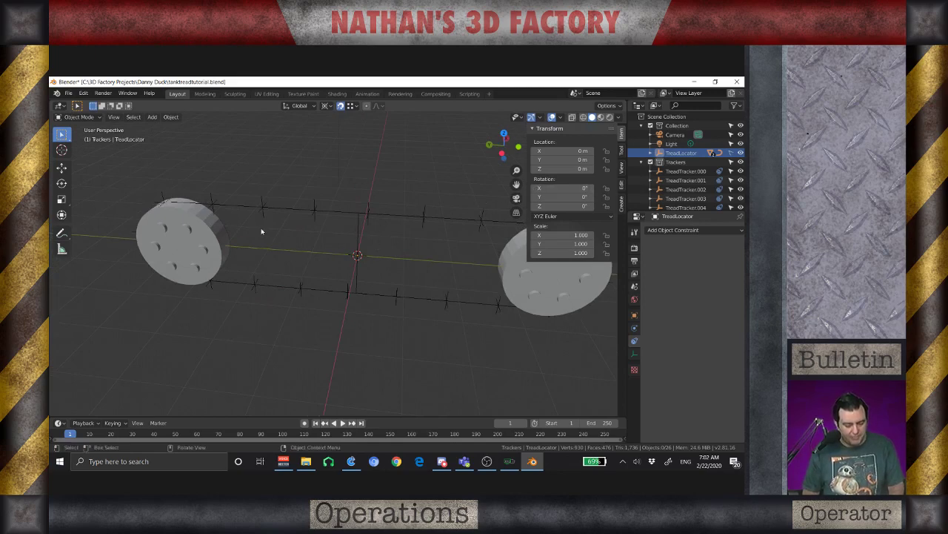
left_click(673, 171)
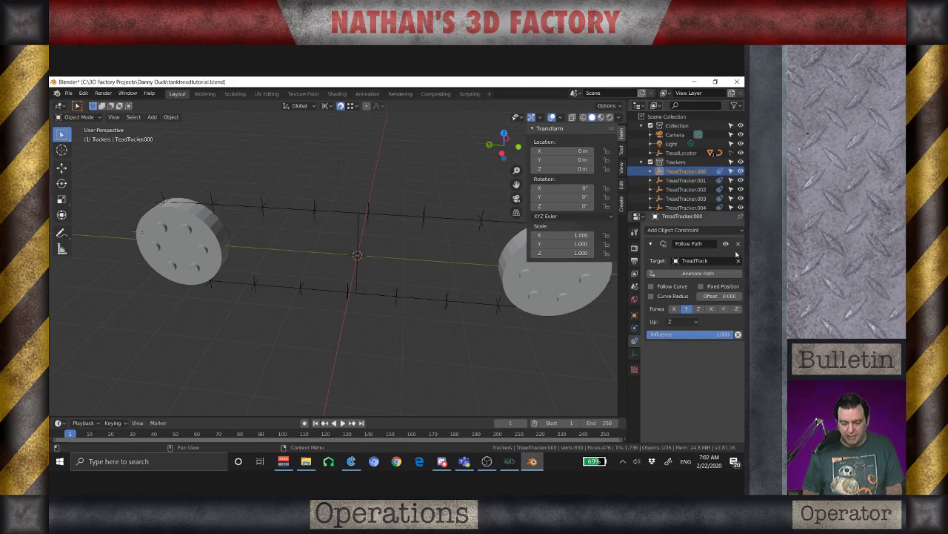
mouse_move(345, 269)
middle_mouse_down()
mouse_move(333, 290)
mouse_move(340, 277)
middle_mouse_up()
Add a 2 m mesh plane at the world origin
key("shift+a")
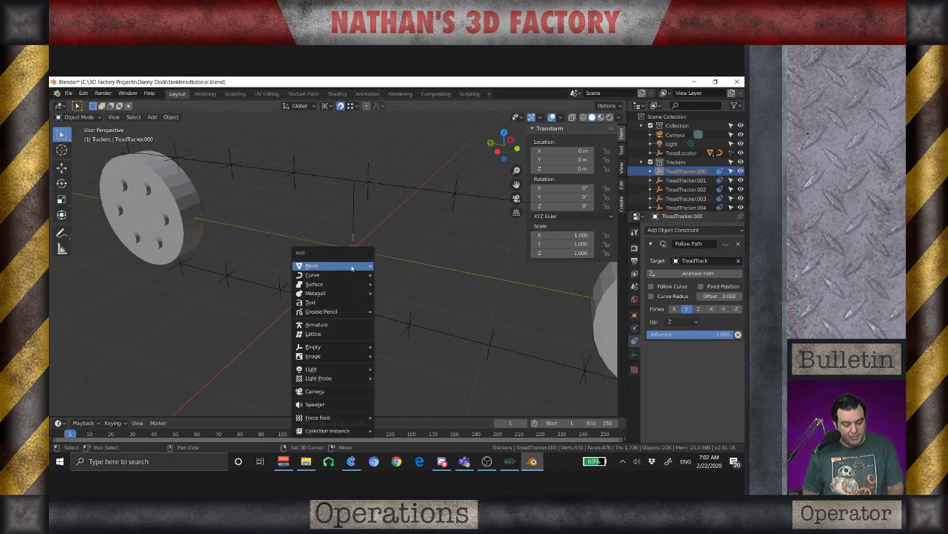
mouse_move(352, 267)
left_click(395, 267)
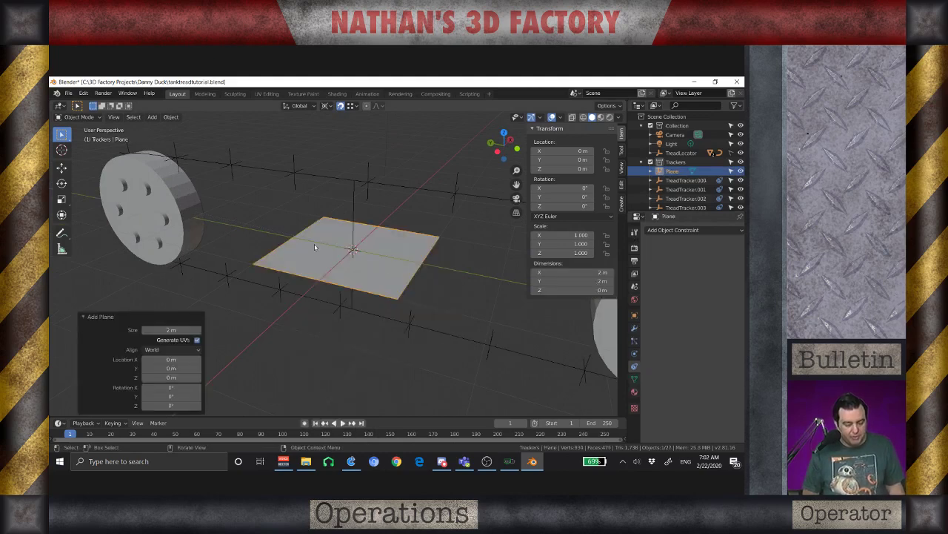
Edit the plane's mesh and move its negative-Y edge 1 m along Y to the origin
key("Tab")
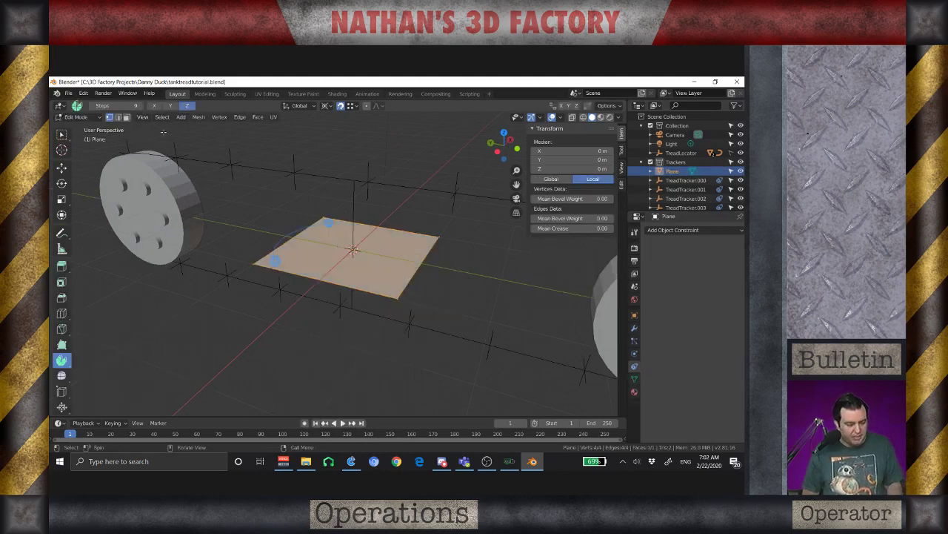
left_click(61, 168)
left_click(418, 276)
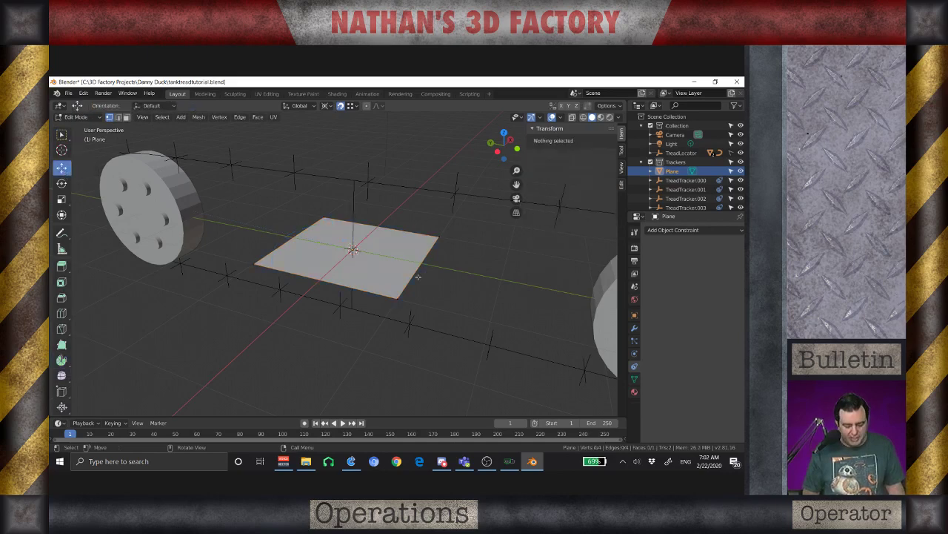
key("period")
left_click(414, 225)
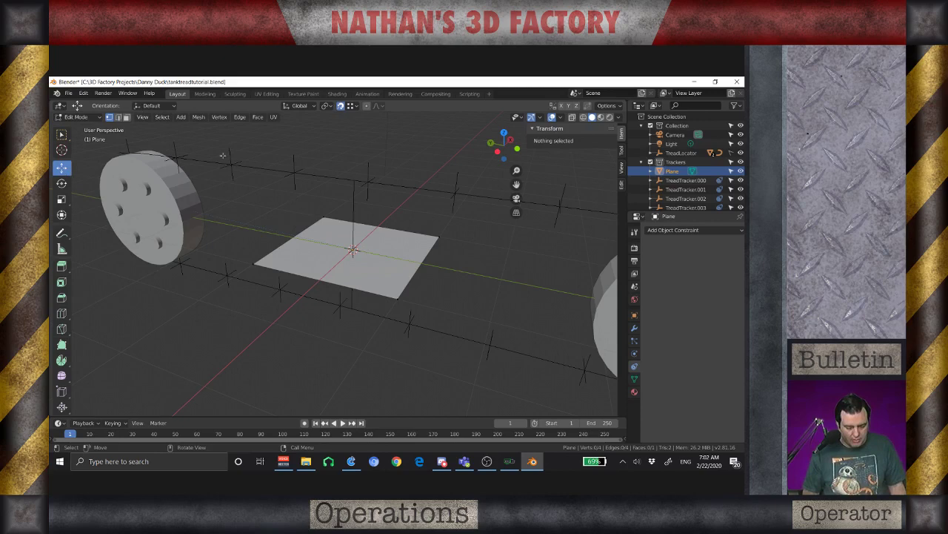
left_click(118, 117)
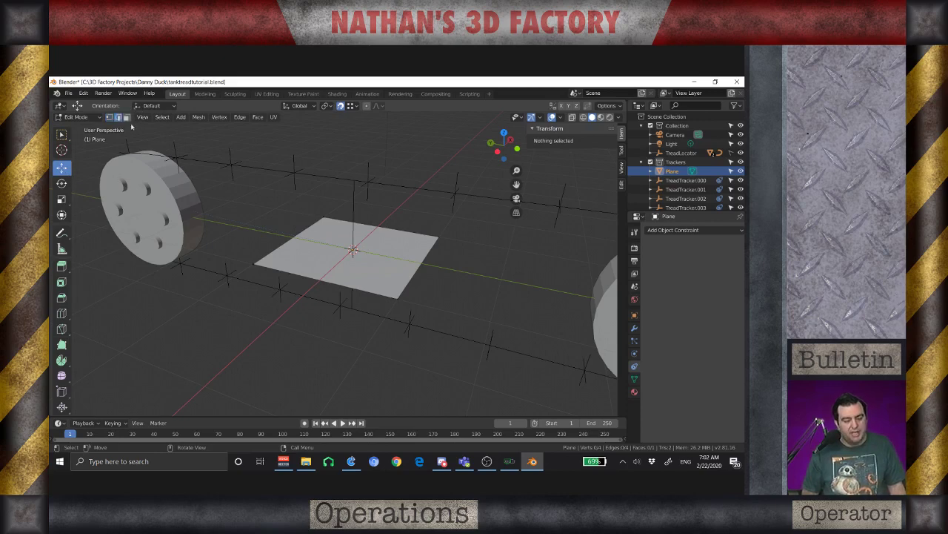
left_click(421, 267)
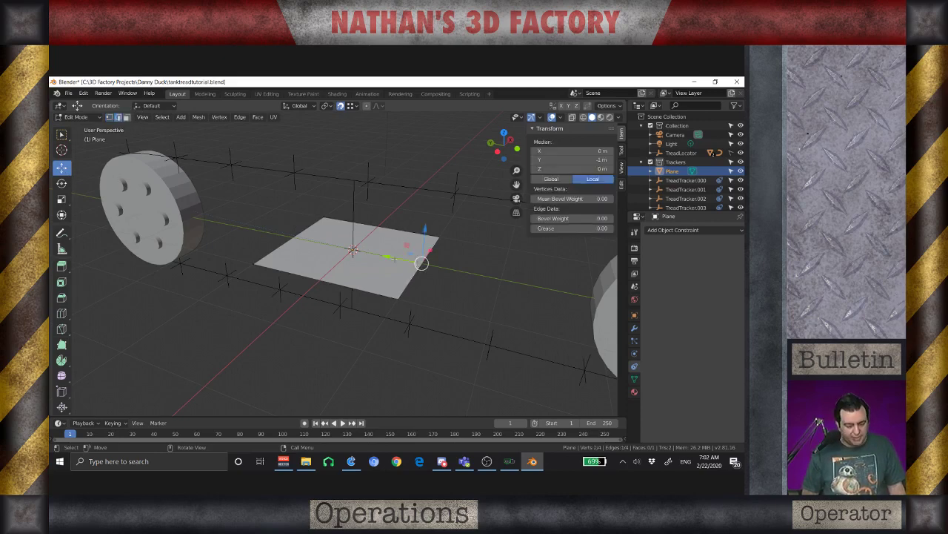
type("g")
type("1")
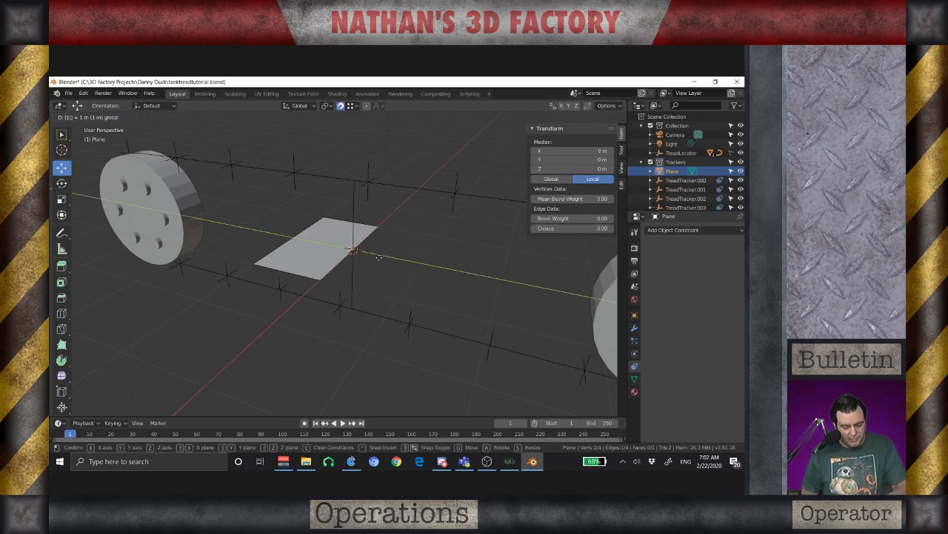
key("Return")
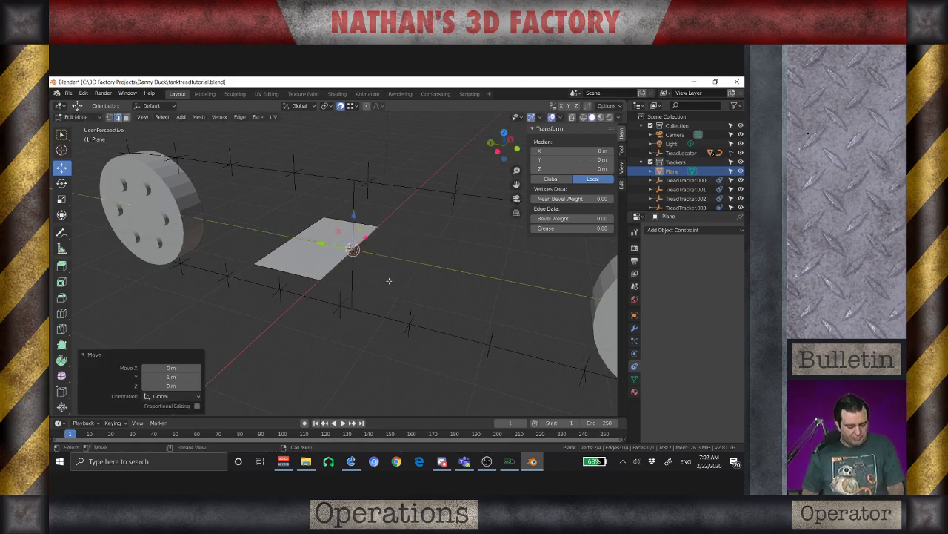
Extrude the whole plane -0.1 m along its local Z axis to form a thin slab
key("a")
key("g")
key("z")
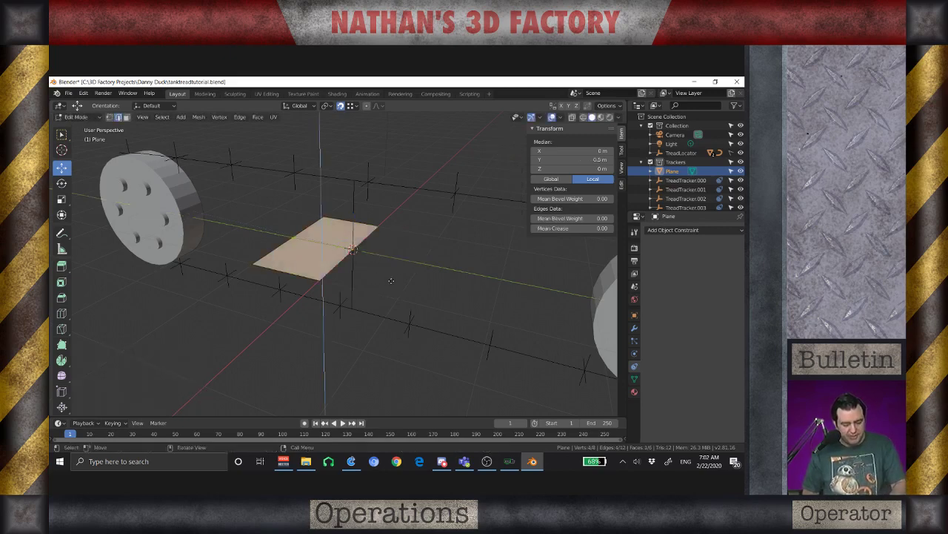
key("z")
key("z")
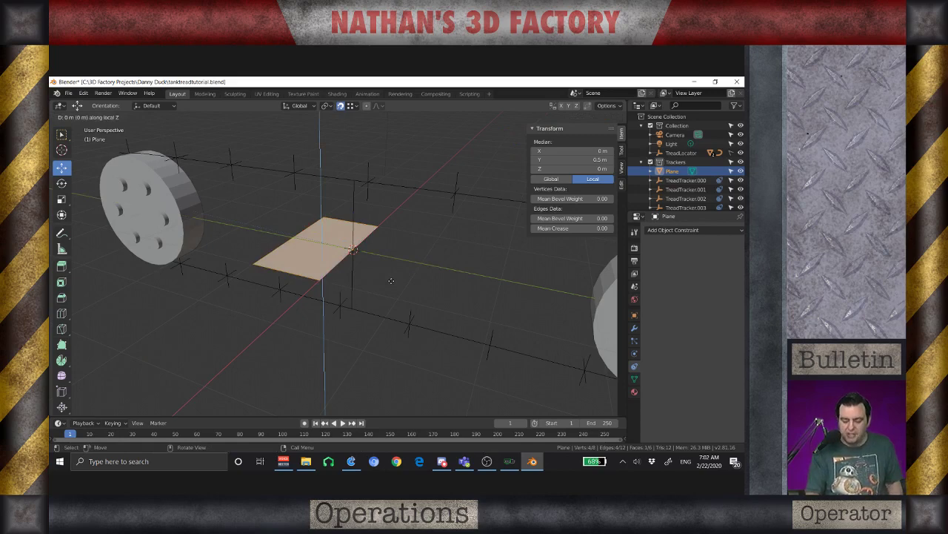
type("-.1")
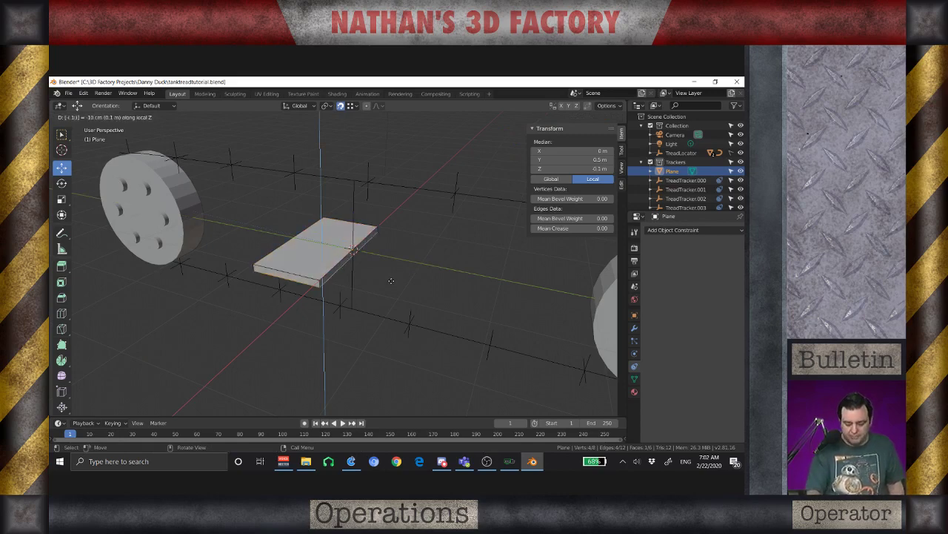
key("Return")
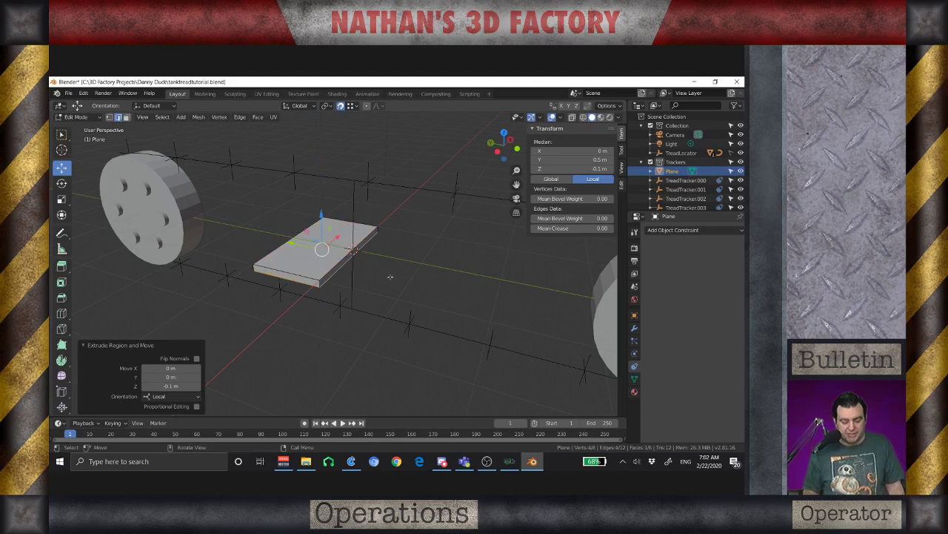
left_click(401, 295)
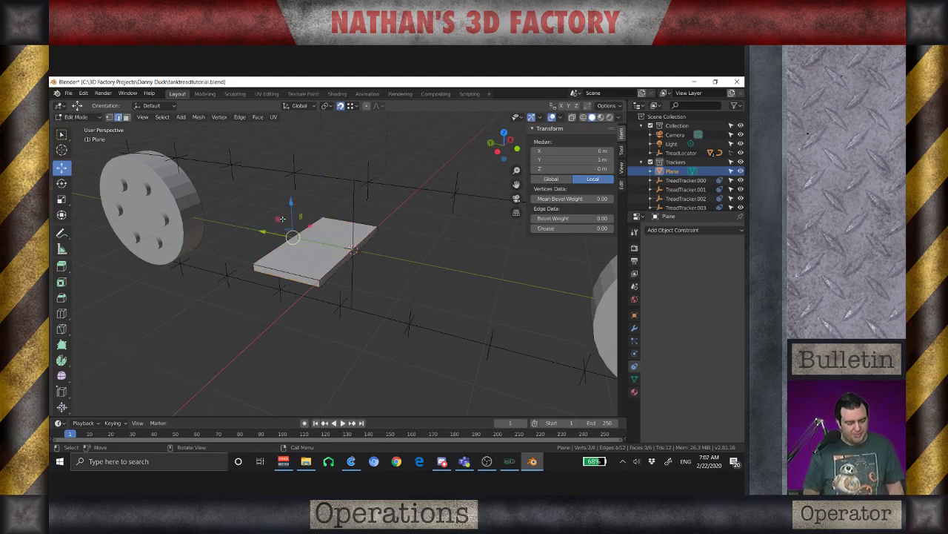
middle_click_drag(400, 282, 403, 280)
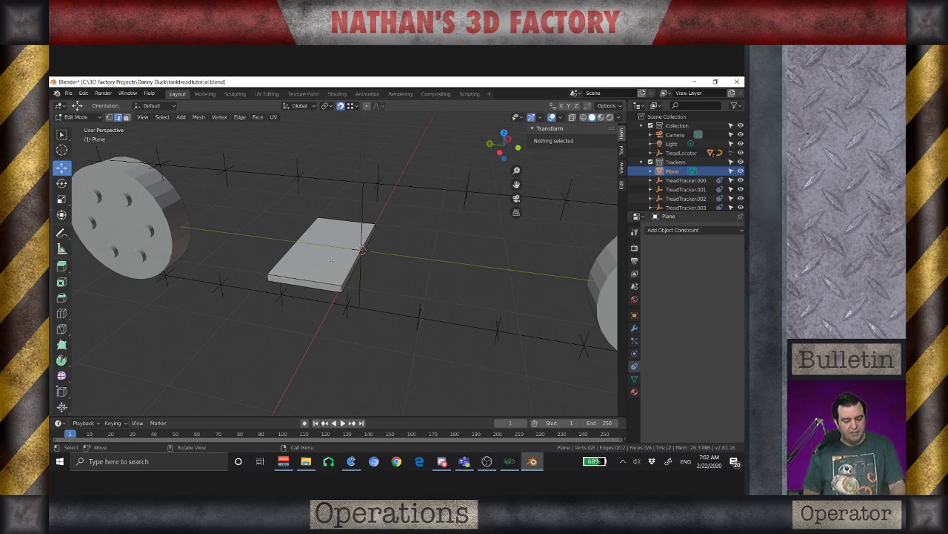
Return to Object Mode, parent the slab to TreadTracker.000 as Object, and turn the tracker's Follow Path constraint back on
key("Tab")
middle_click_drag(364, 258, 363, 264)
scroll(385, 256, "up", 3)
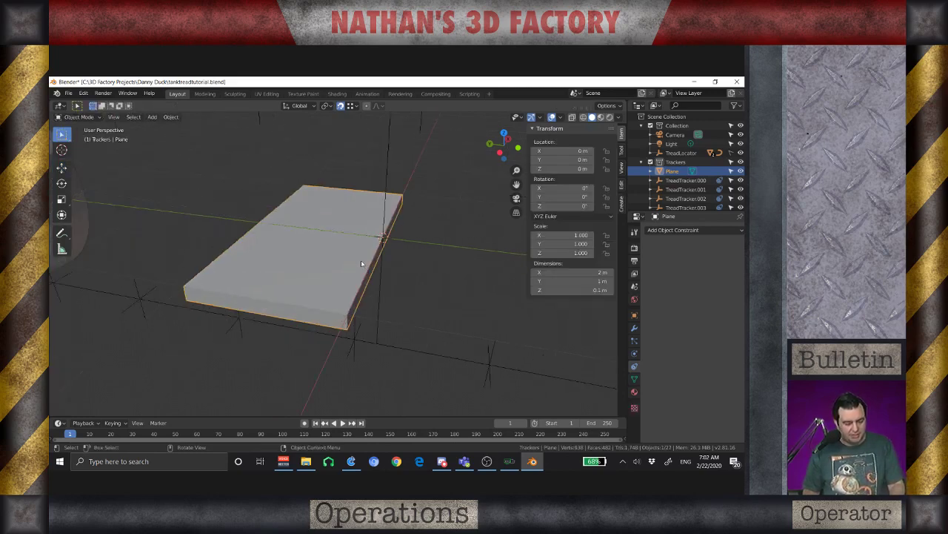
left_click(384, 255, "shift")
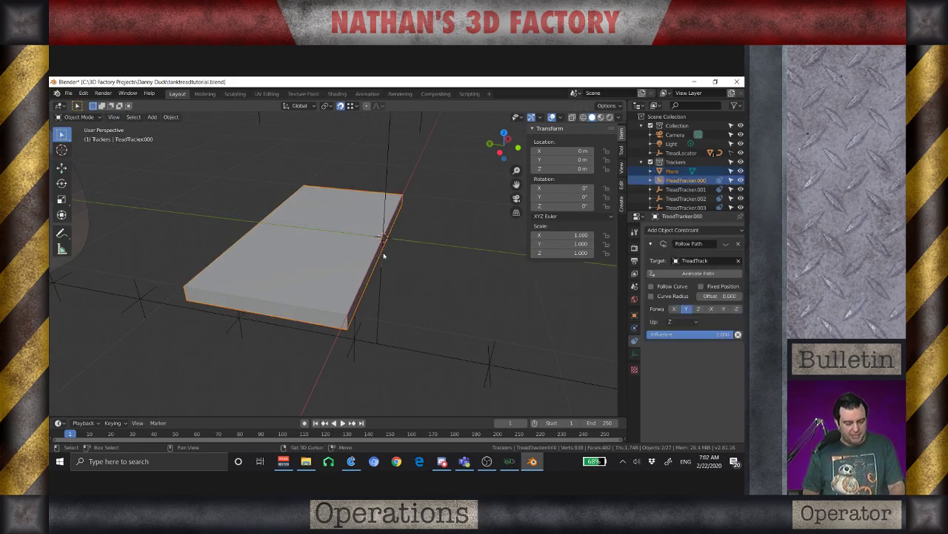
key("ctrl+p")
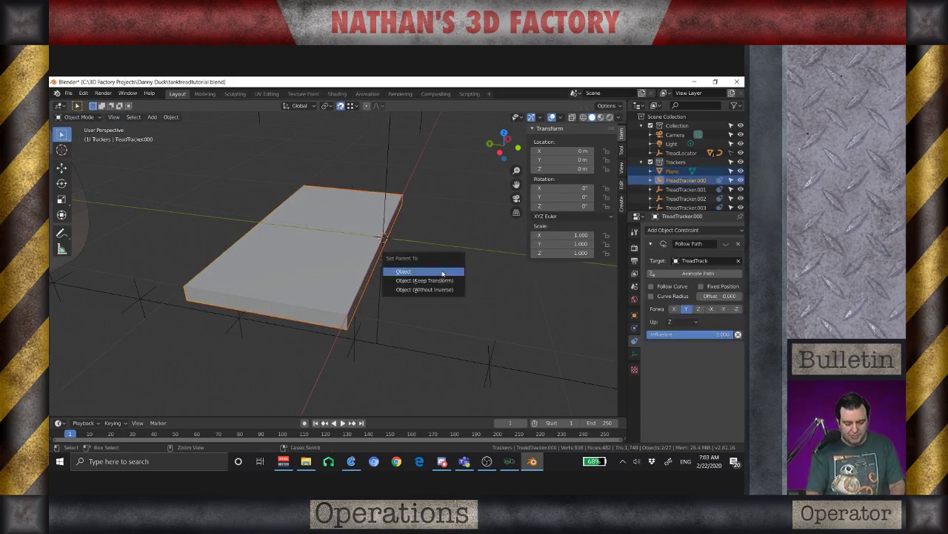
left_click(429, 271)
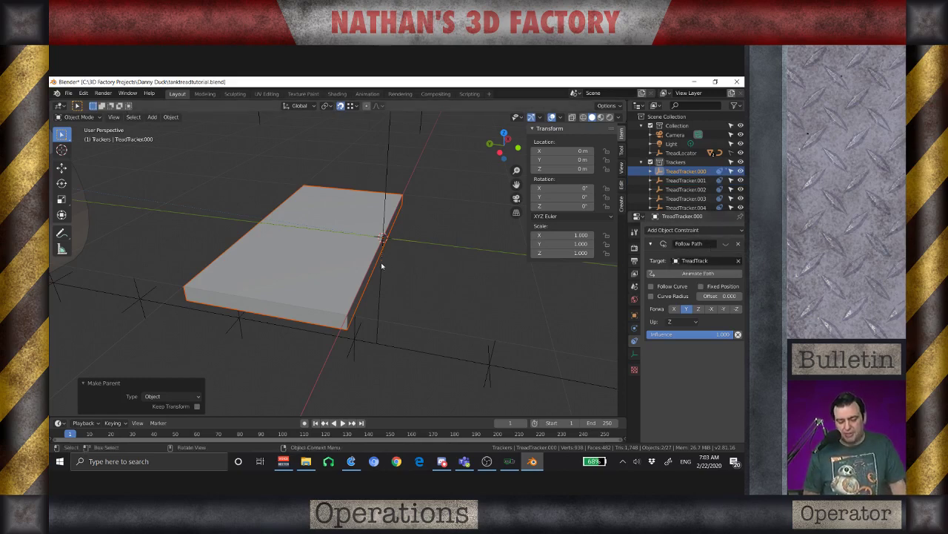
left_click(730, 244)
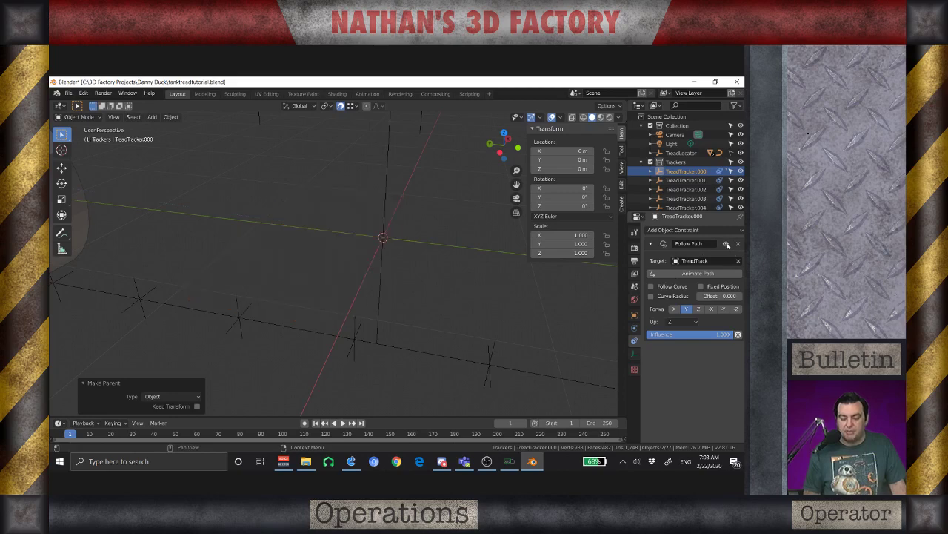
middle_click_drag(341, 237, 259, 299)
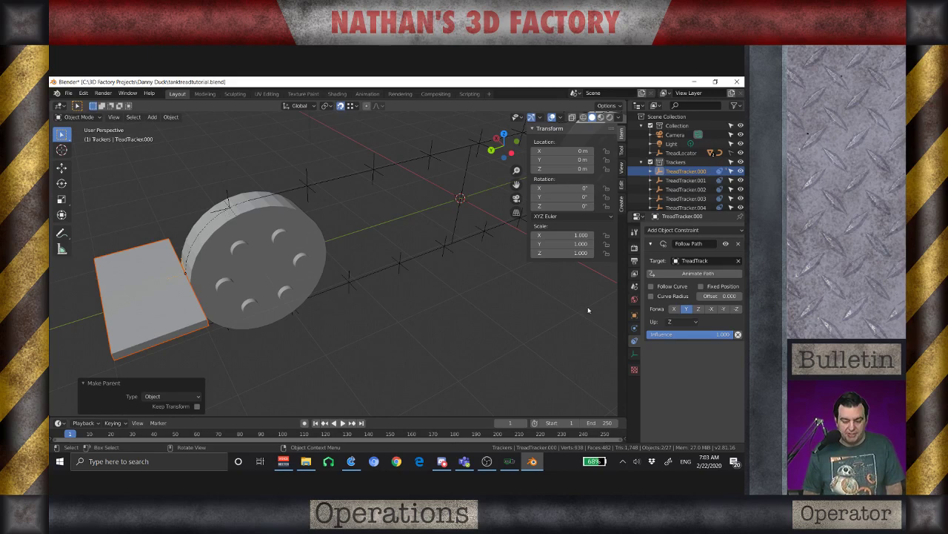
Add a Track To constraint to the tread slab
left_click(120, 272)
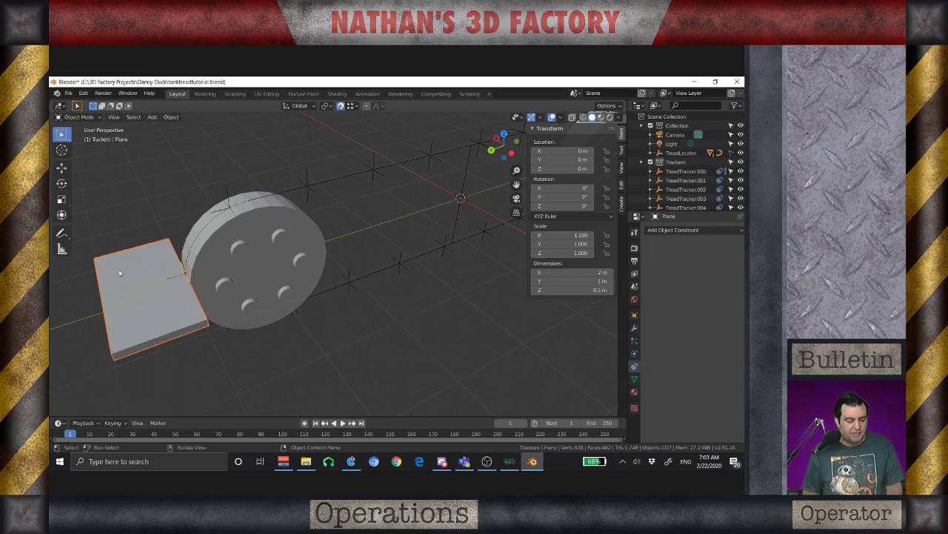
left_click(688, 231)
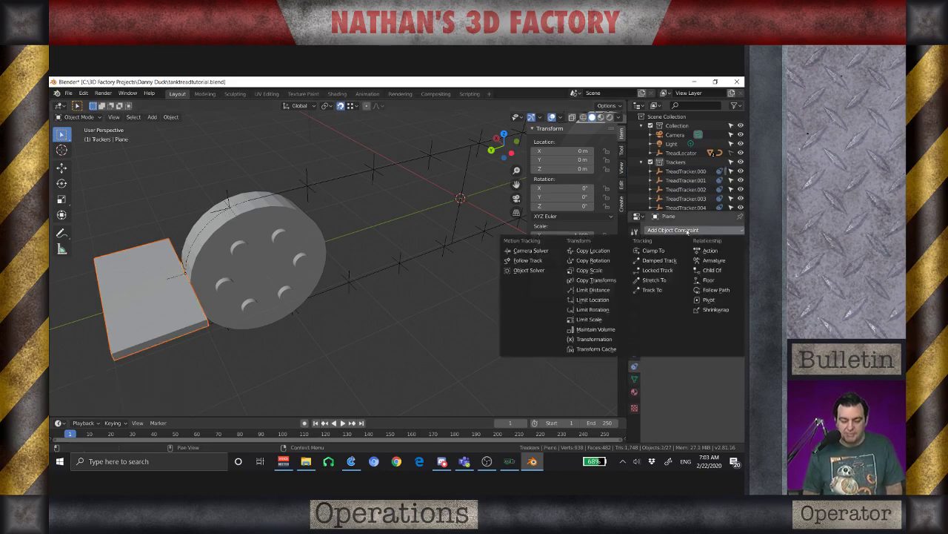
left_click(655, 291)
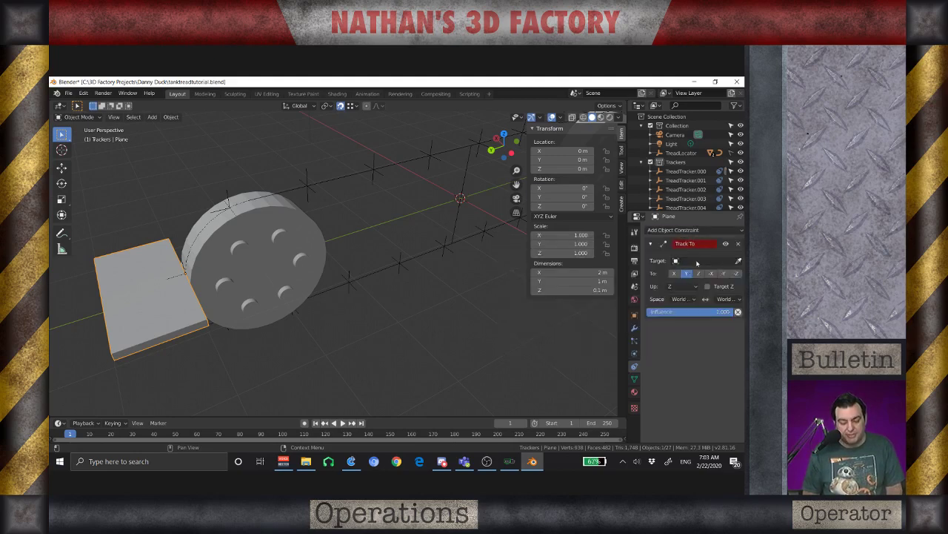
Target the slab's Track To constraint at TreadTracker.001 and test it by sliding TreadLocator along the global Y axis
left_click(739, 261)
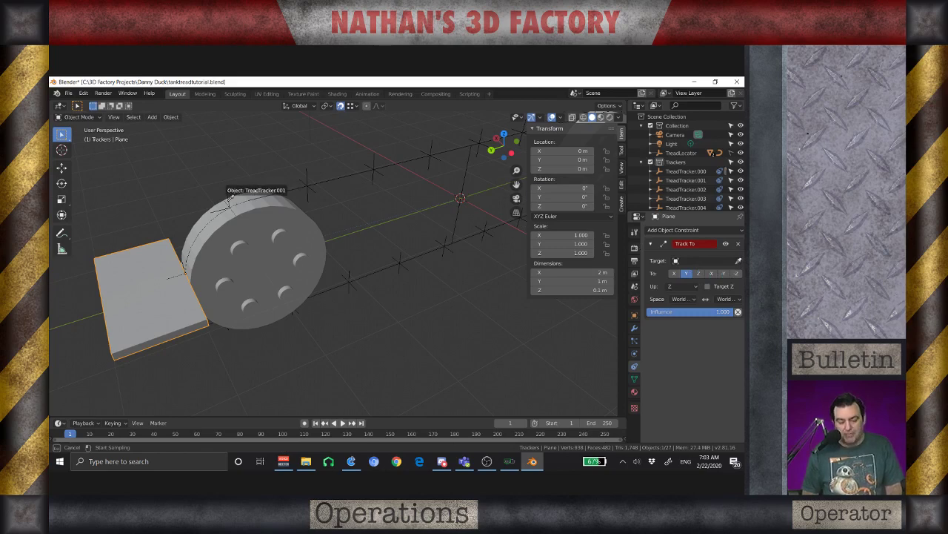
left_click(228, 201)
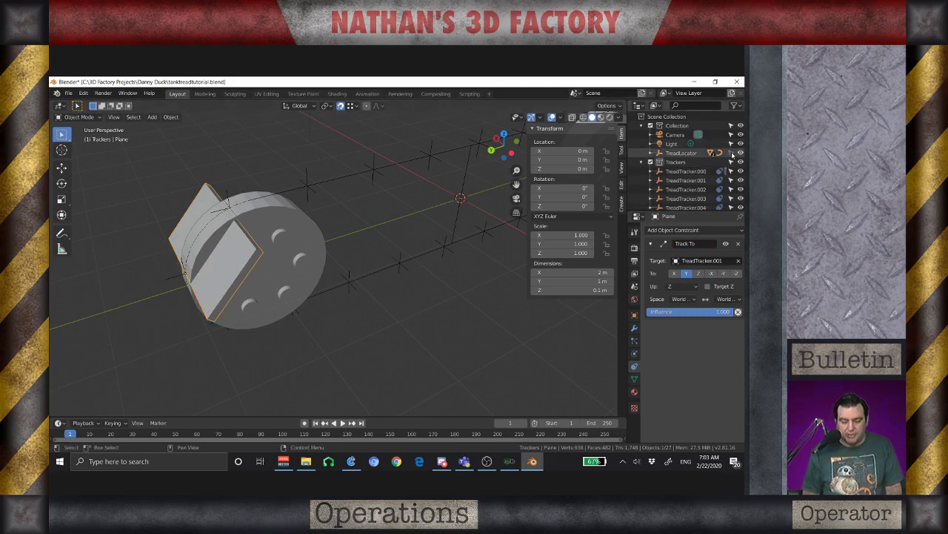
left_click(463, 197)
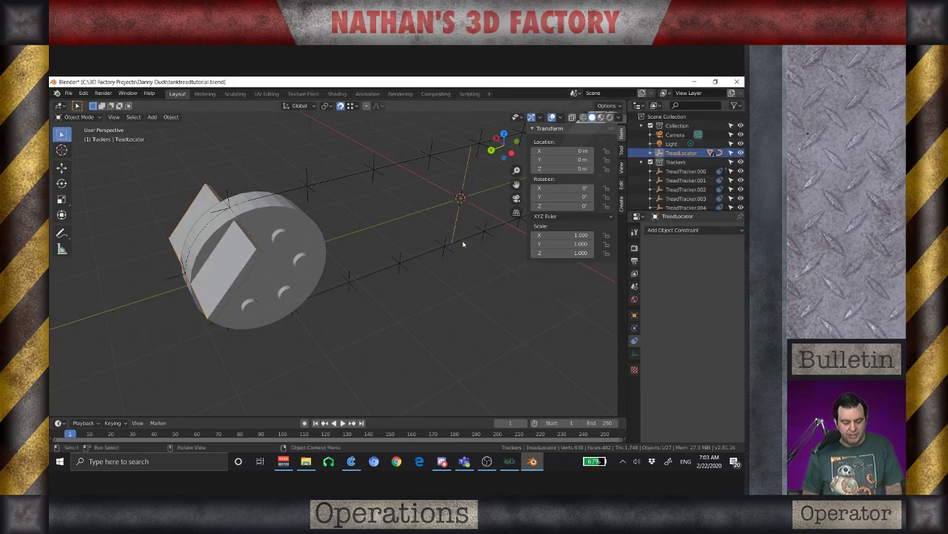
key("g")
key("y")
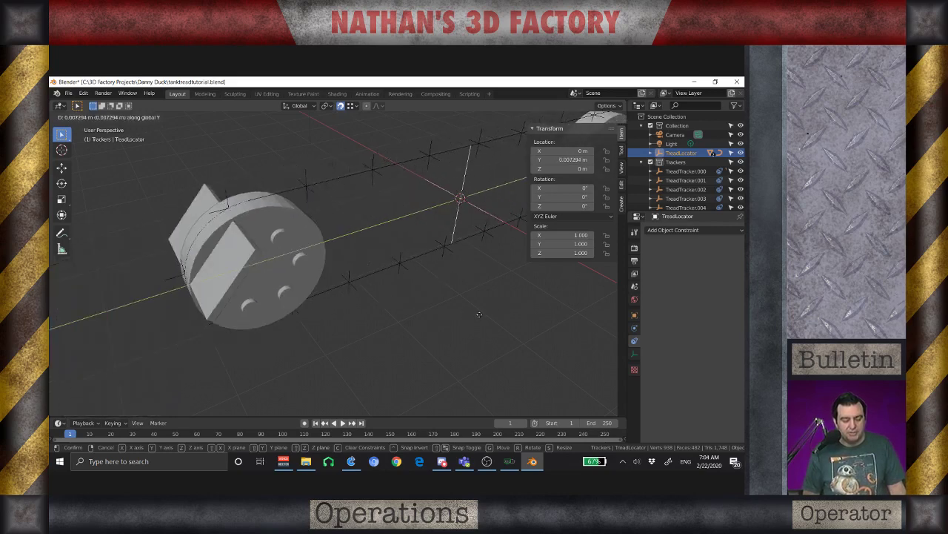
right_click(396, 321)
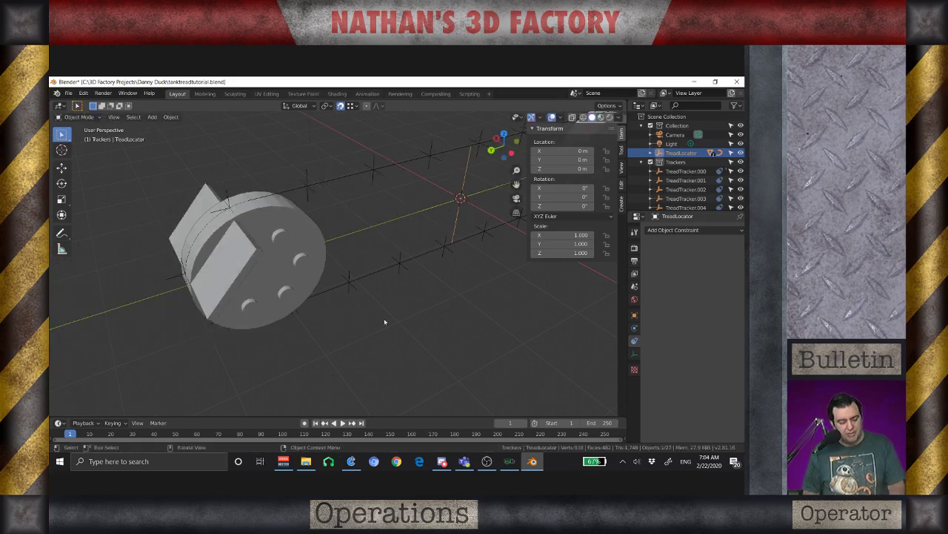
Replace the tread slab's Track To constraint with a Locked Track constraint
left_click(244, 268)
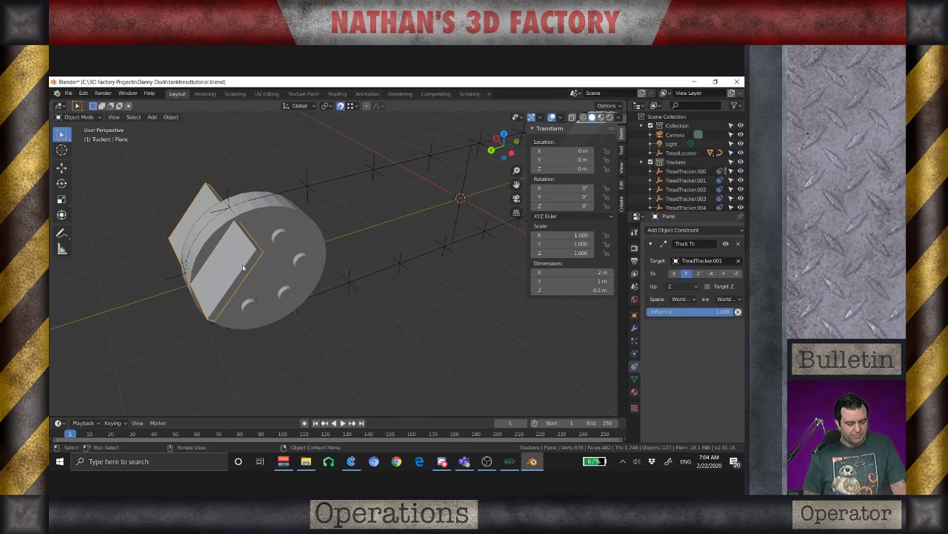
left_click(738, 244)
left_click(689, 230)
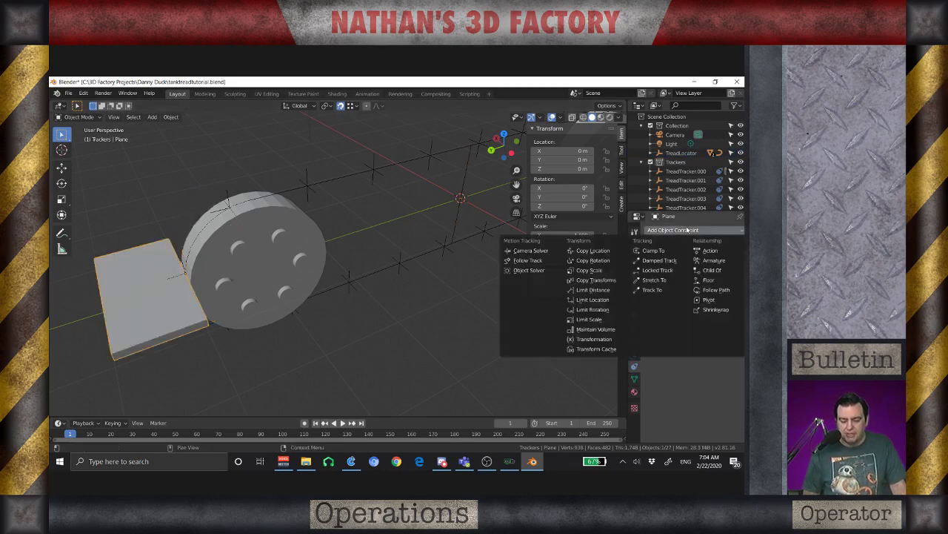
left_click(656, 270)
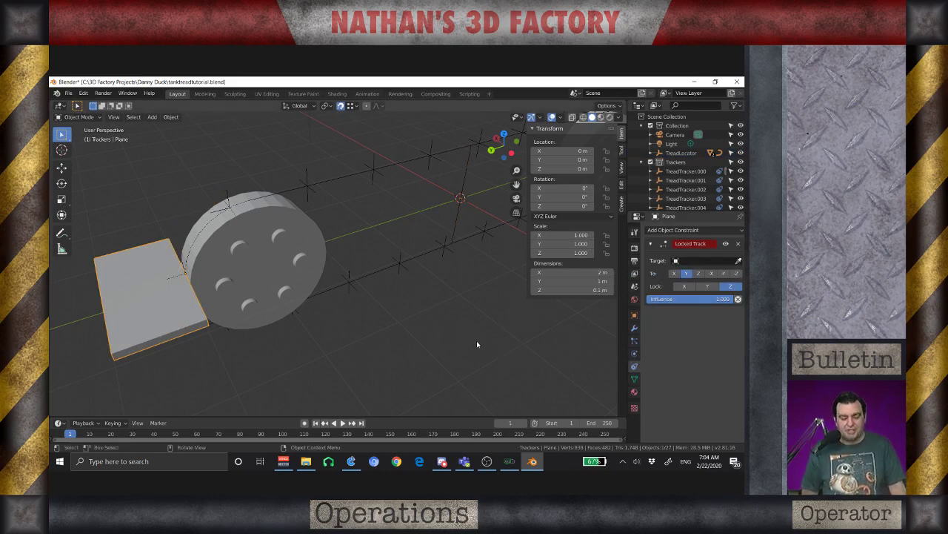
Set the Locked Track constraint's target to TreadTracker.001 and its lock axis to X
left_click(738, 262)
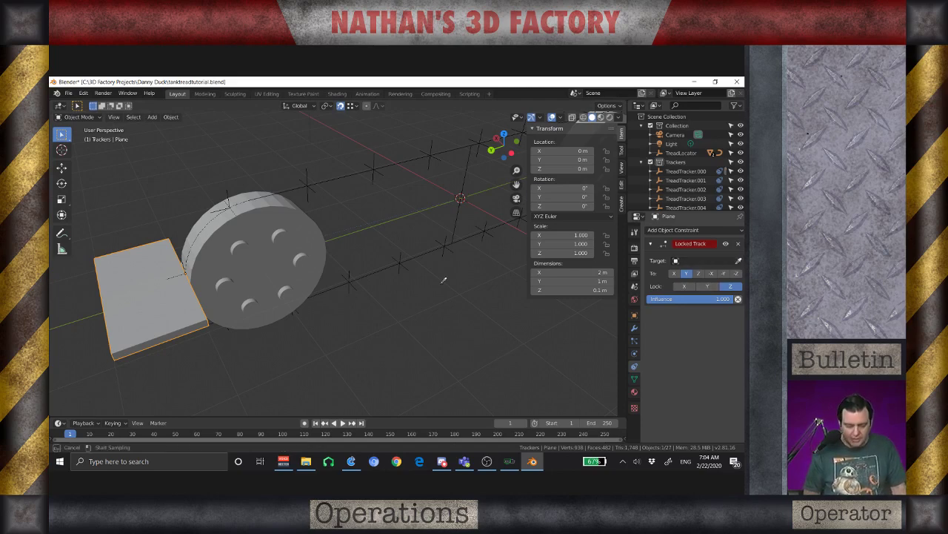
left_click(230, 200)
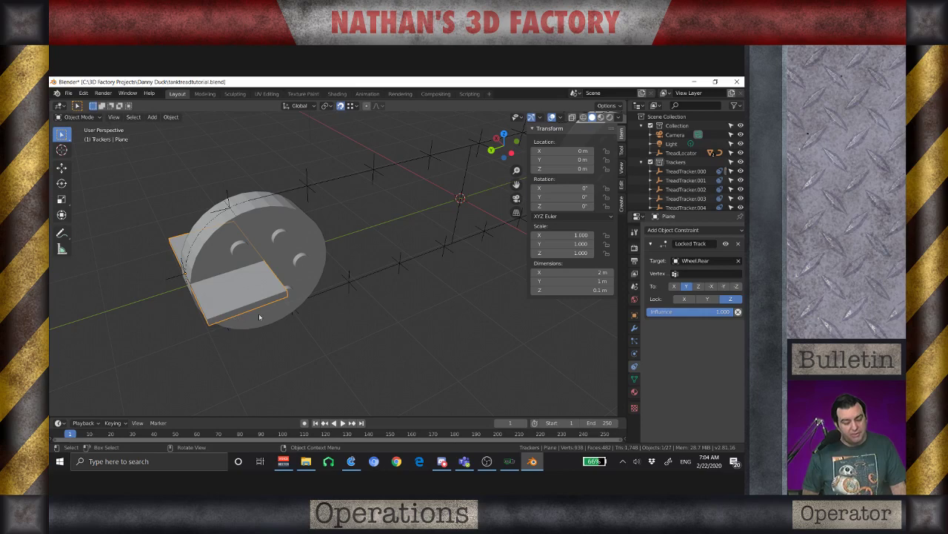
left_click(738, 261)
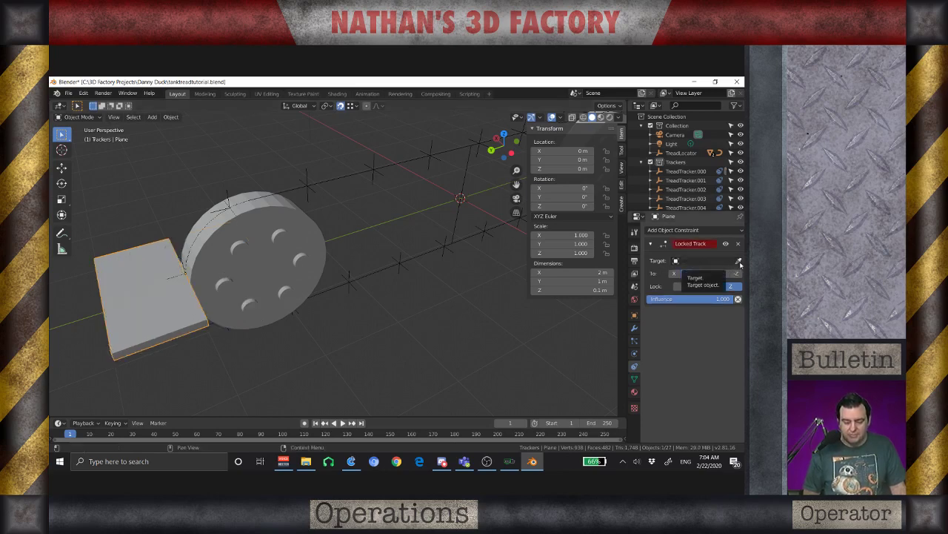
left_click(738, 261)
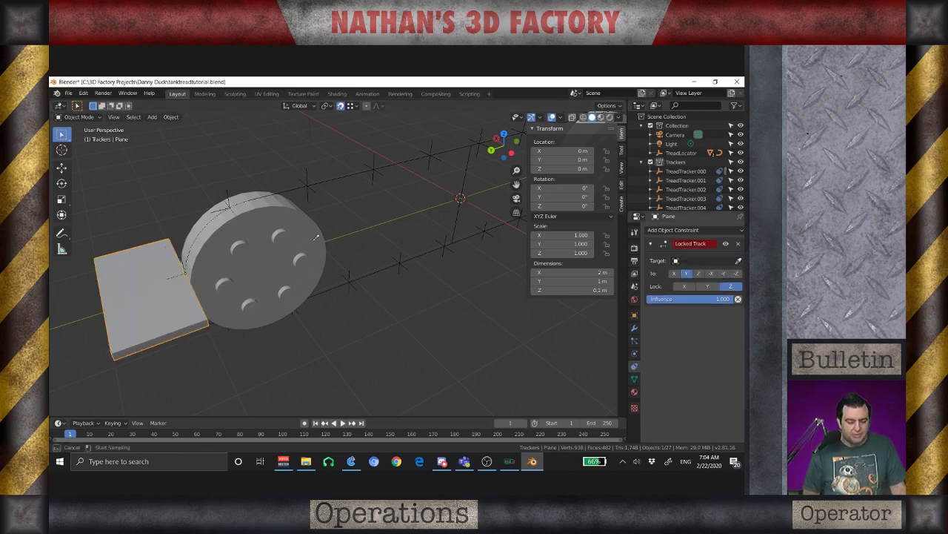
left_click(228, 204)
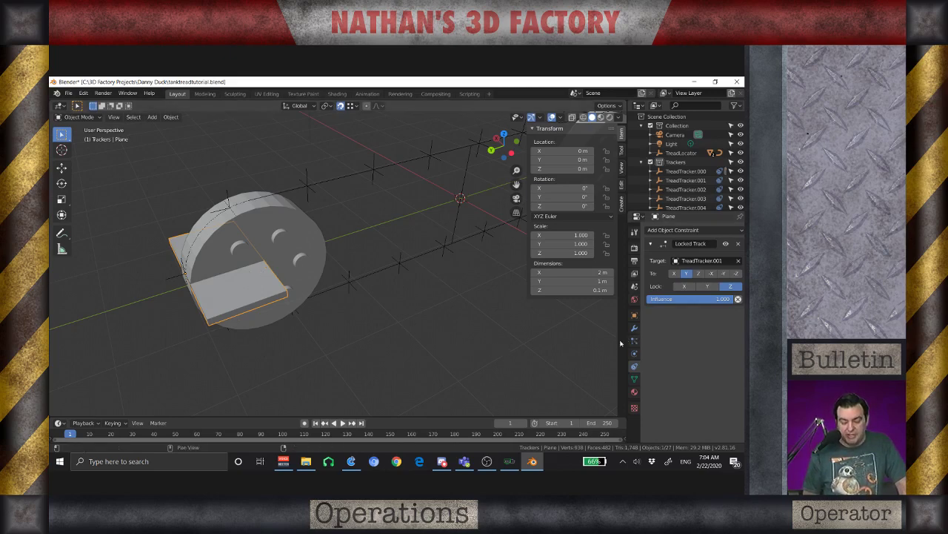
left_click(686, 288)
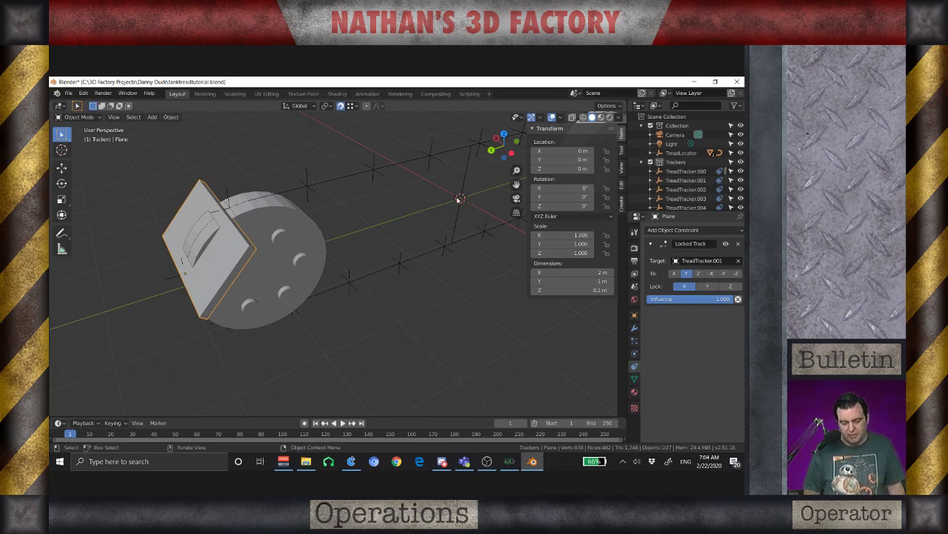
Test how the slab follows the path by moving TreadLocator along the global Y axis
left_click(459, 198)
key("g")
key("y")
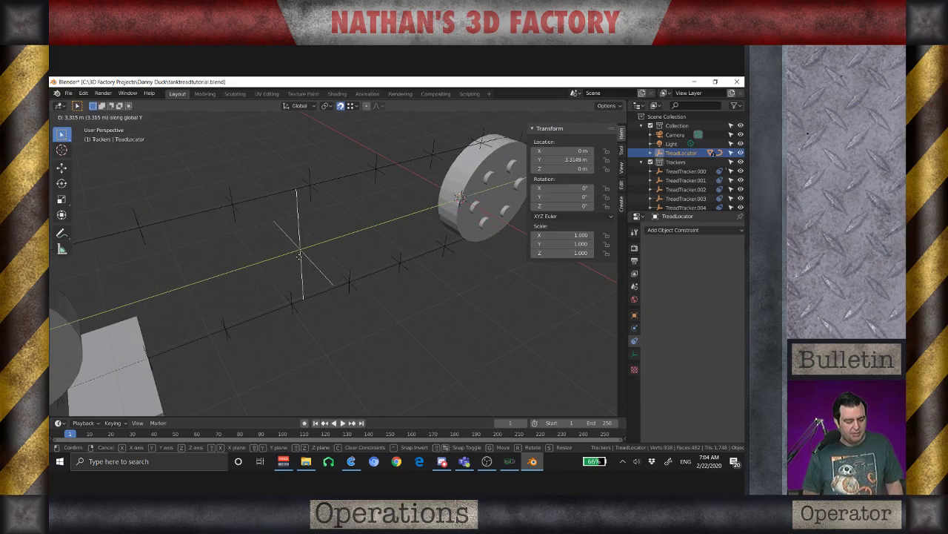
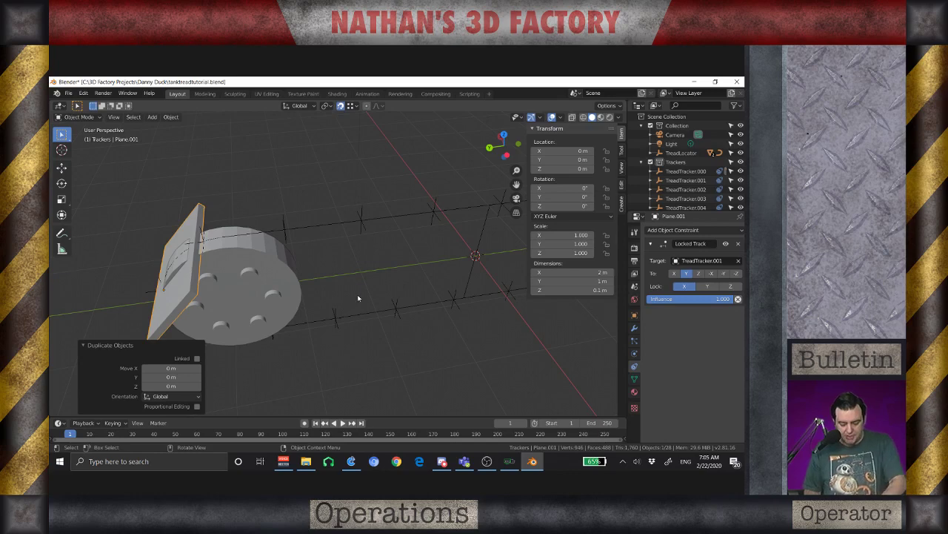
Clear the duplicated slab's parent and set its Locked Track target to TreadTracker.002
key("alt+p")
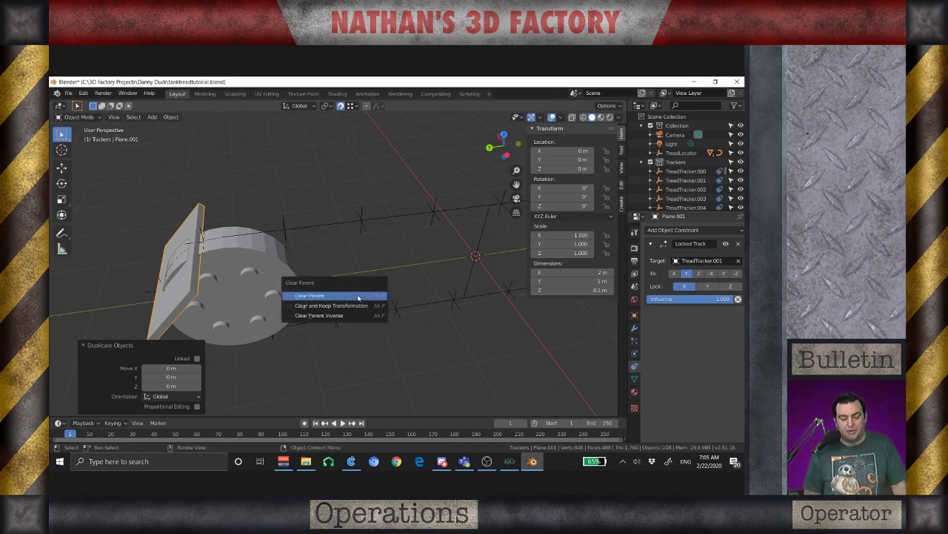
left_click(359, 296)
middle_click_drag(383, 302, 361, 302)
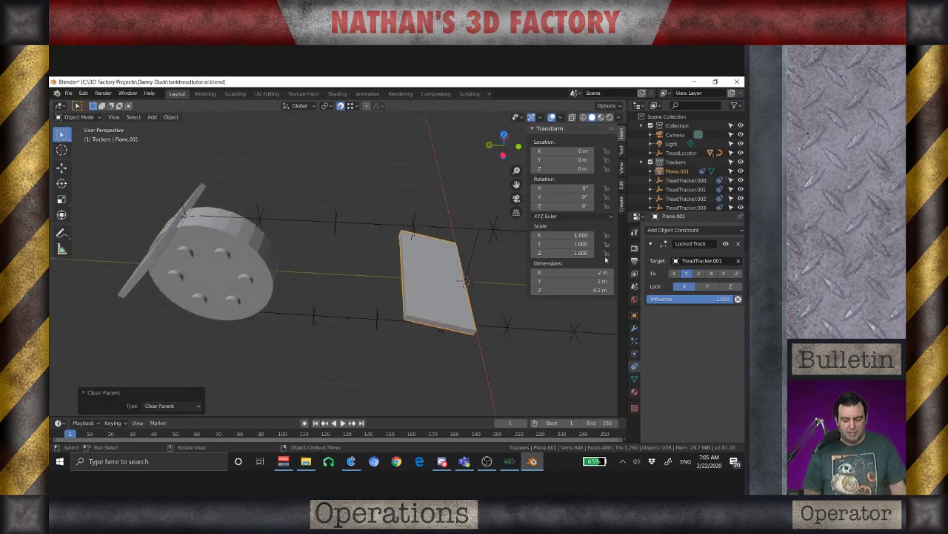
left_click(703, 260)
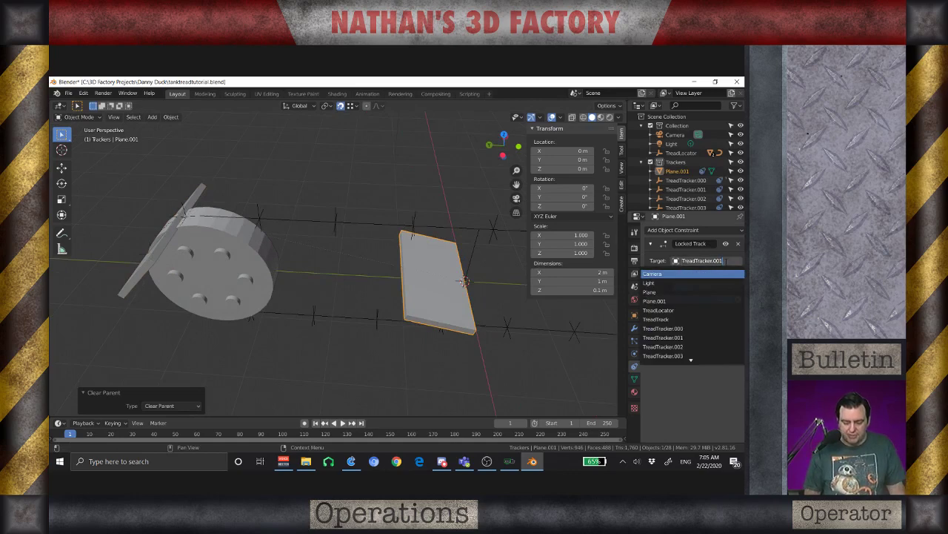
key("BackSpace")
type("2")
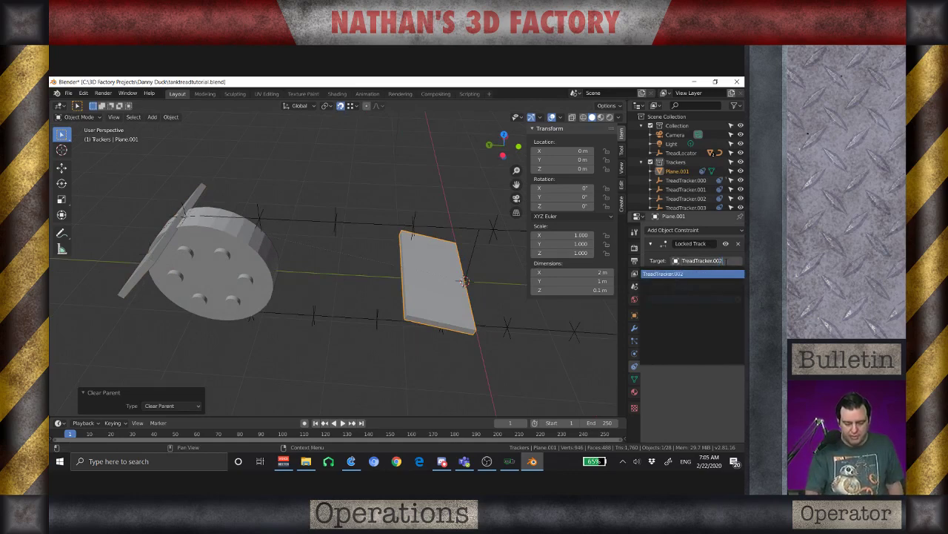
key("Return")
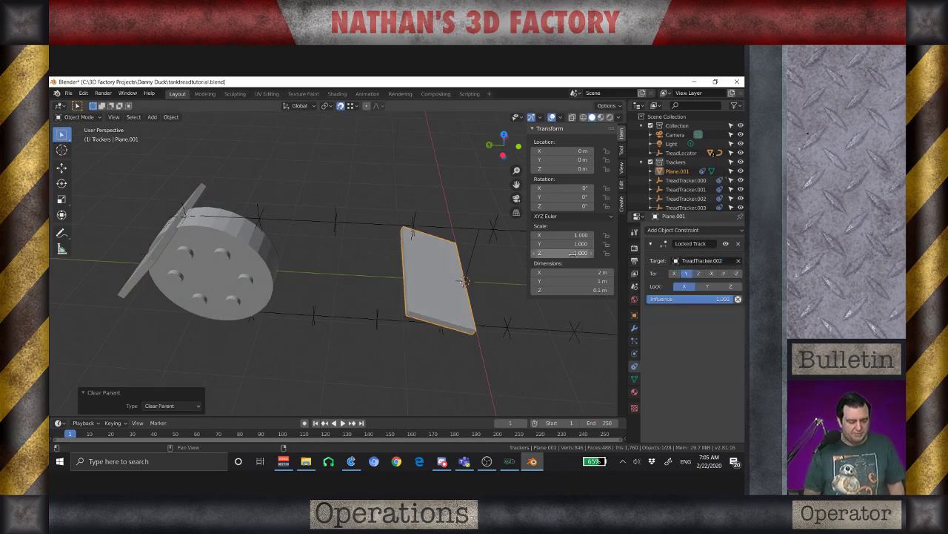
Turn off the Follow Path constraint of TreadTracker.001 so the tracker sits at the origin beside the duplicated slab
left_click(183, 209)
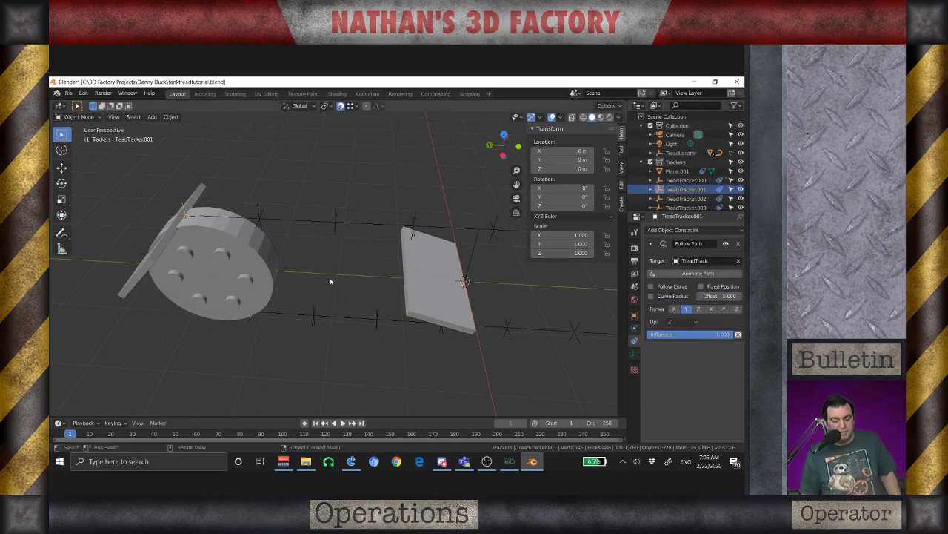
left_click(726, 243)
middle_click_drag(511, 334, 408, 315)
scroll(468, 328, "up", 4)
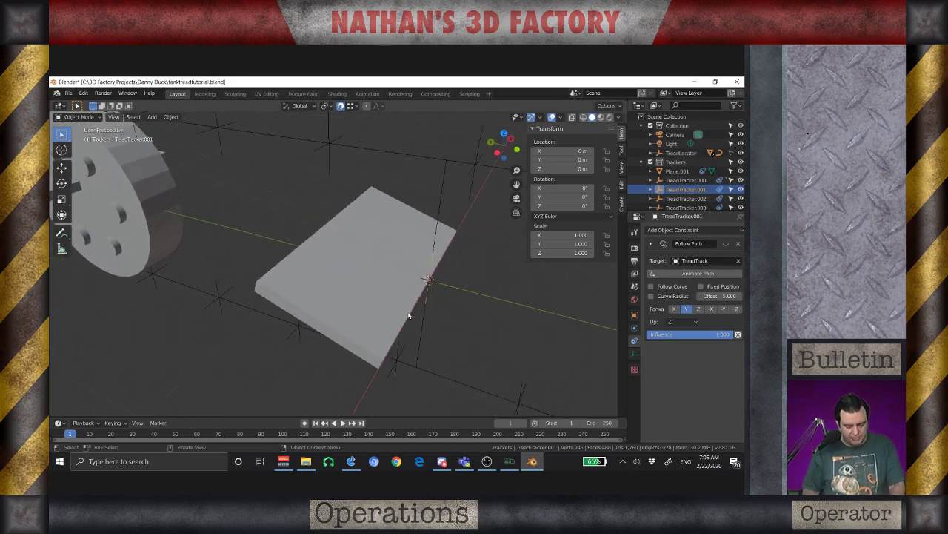
Parent the duplicated slab to TreadTracker.001 as Object and turn the tracker's Follow Path constraint back on
left_click(429, 304)
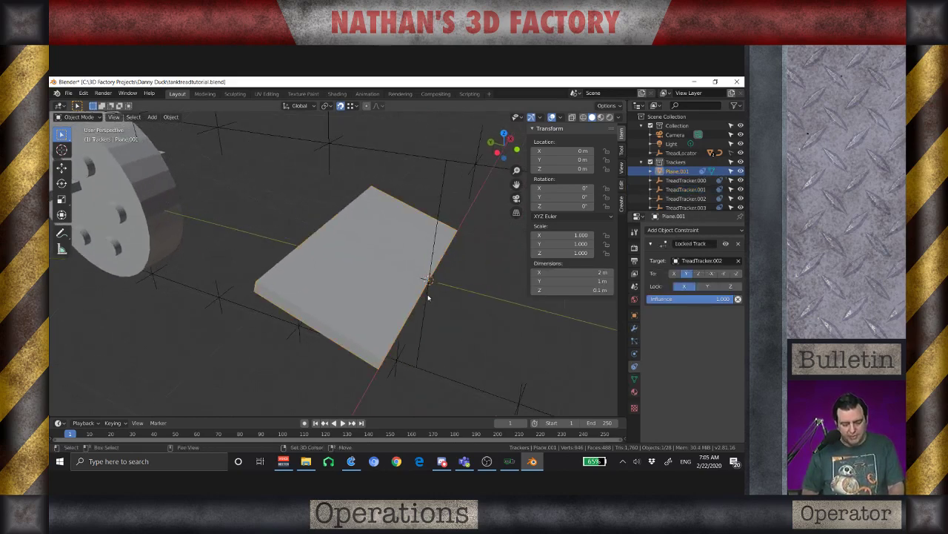
left_click(429, 297, "shift")
key("ctrl+p")
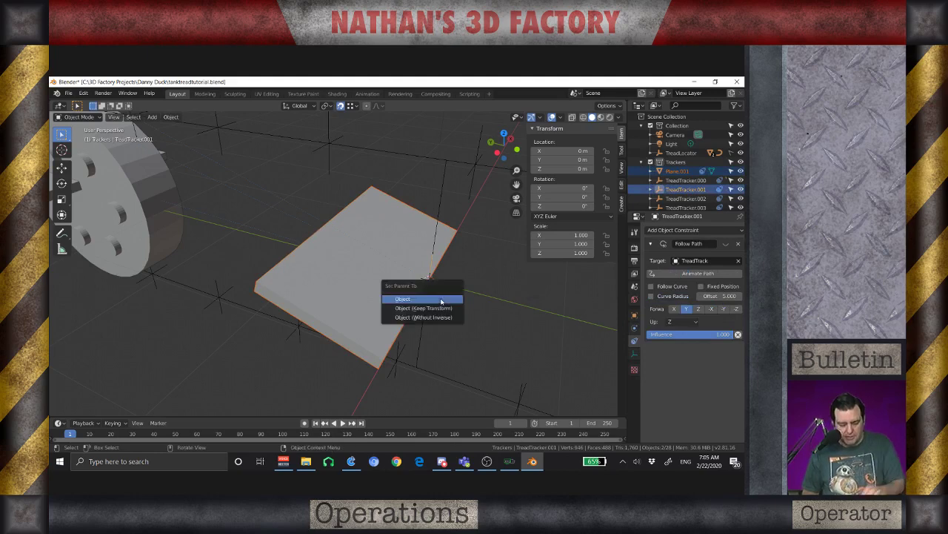
left_click(441, 300)
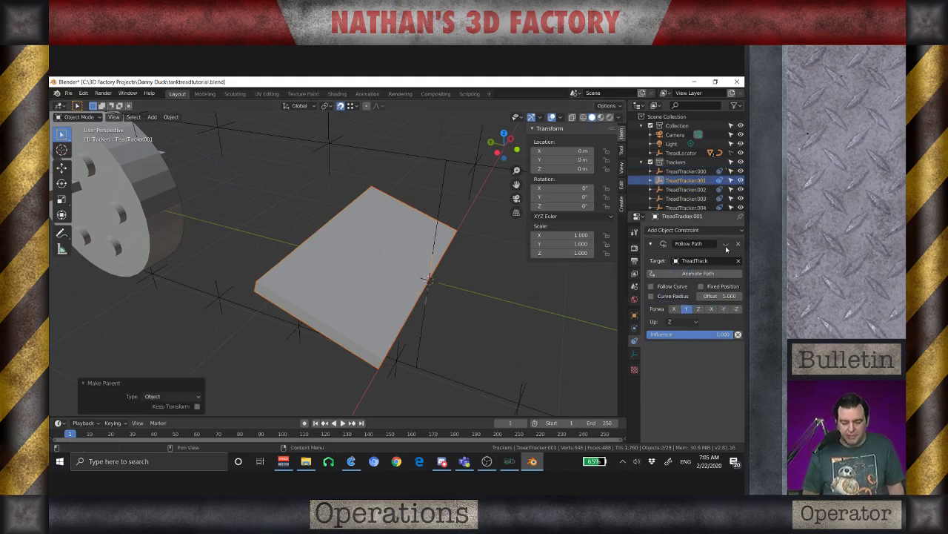
middle_click_drag(432, 255, 378, 250)
Turn off the Follow Path constraint of TreadTracker.002
left_click(261, 220)
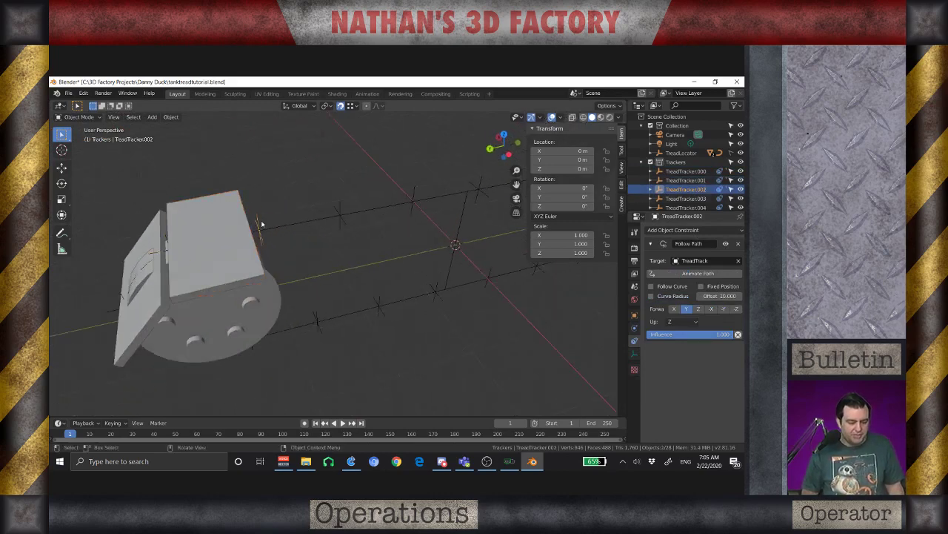
left_click(725, 243)
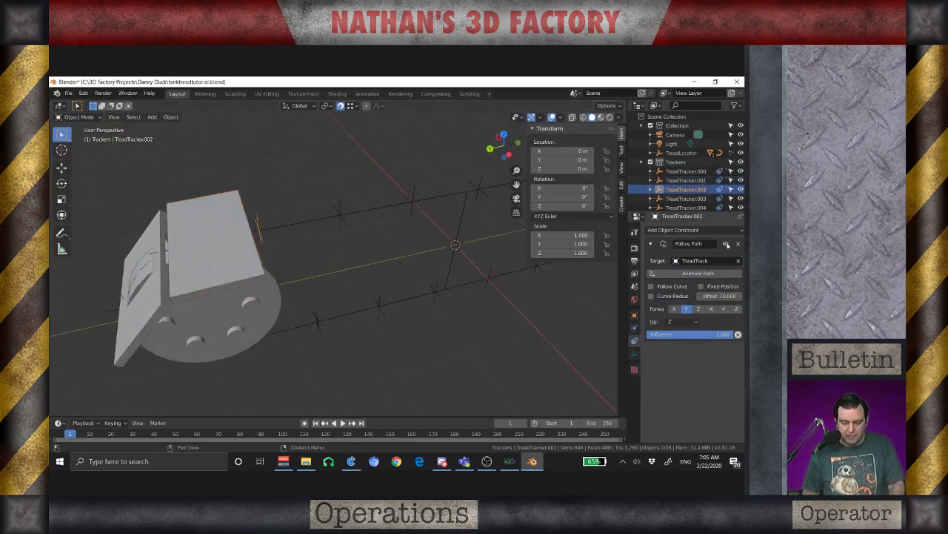
middle_click_drag(382, 275, 363, 271)
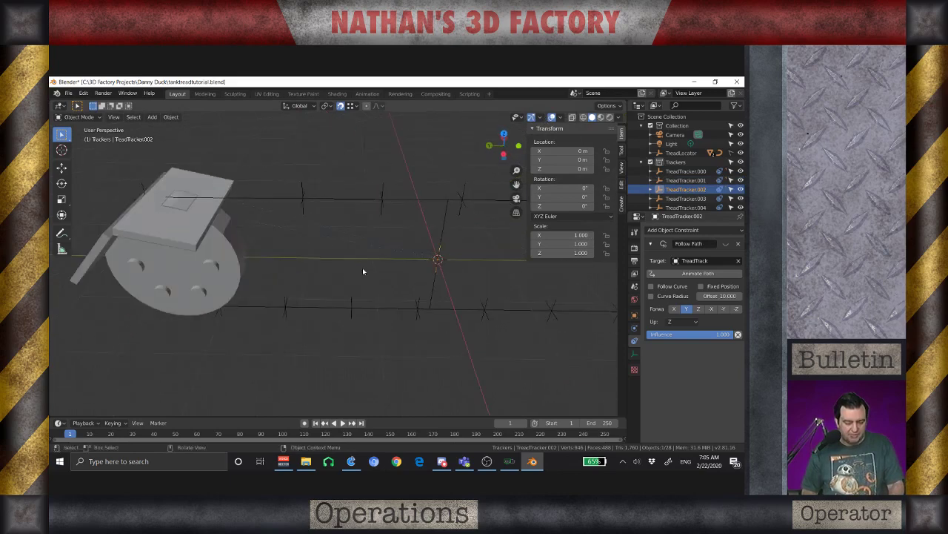
Duplicate the second tread slab in place and clear the copy's parent
left_click(195, 226)
key("shift+d")
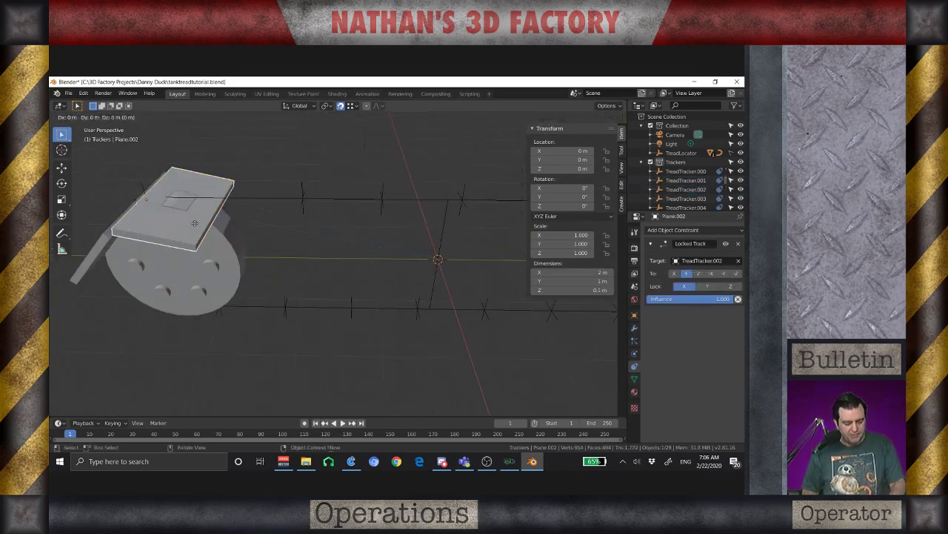
right_click(196, 226)
key("alt+p")
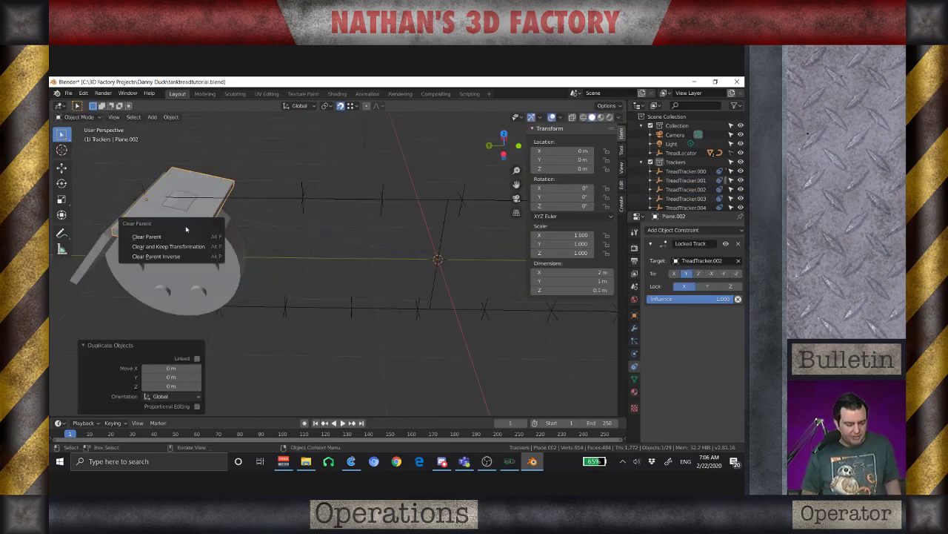
left_click(164, 236)
middle_click_drag(261, 264, 368, 306)
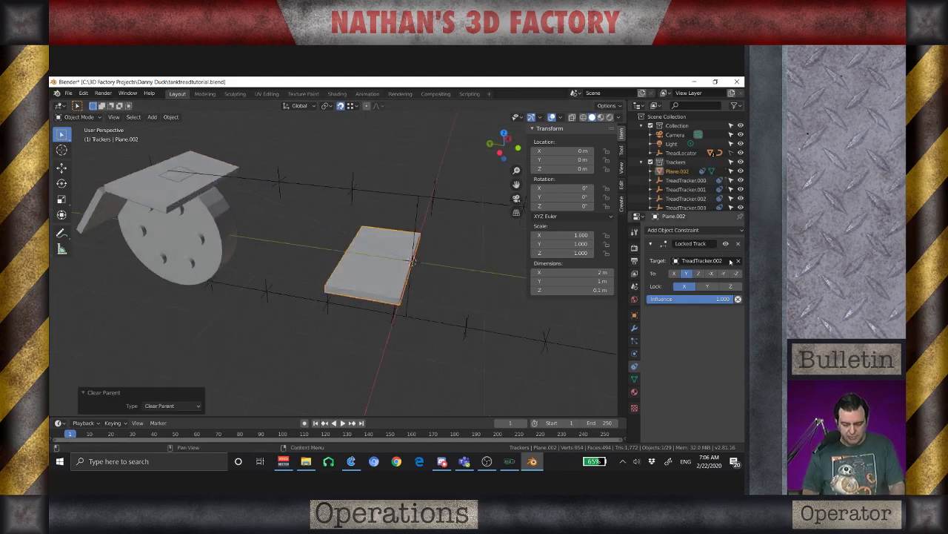
Set the third slab's Locked Track target to TreadTracker.003
left_click(732, 260)
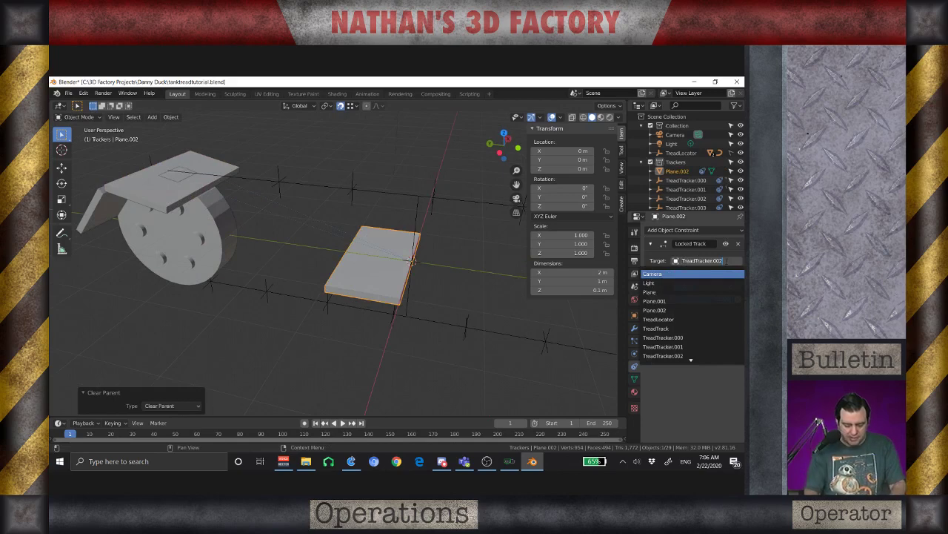
key("BackSpace")
type("3")
key("Return")
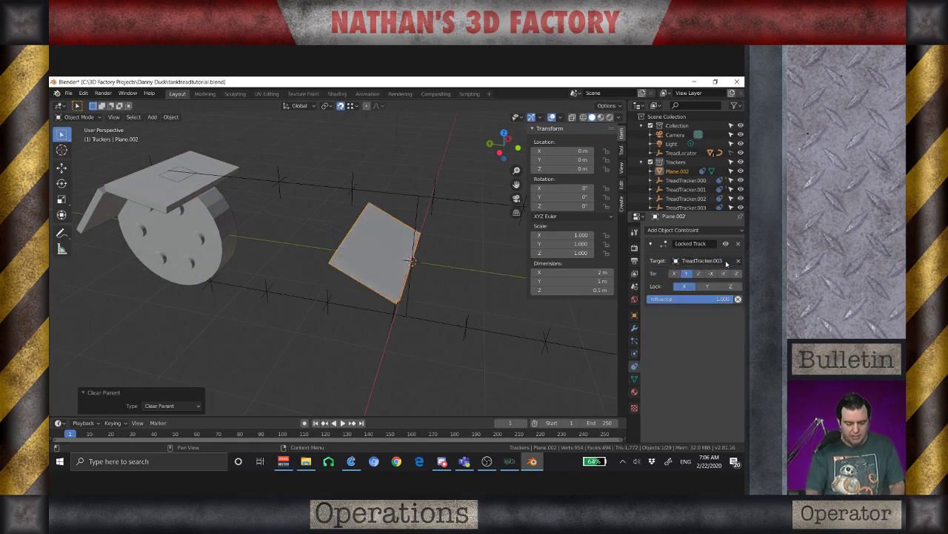
Parent the third slab to TreadTracker.002 as Object and turn the tracker's Follow Path constraint back on
left_click(414, 274, "shift")
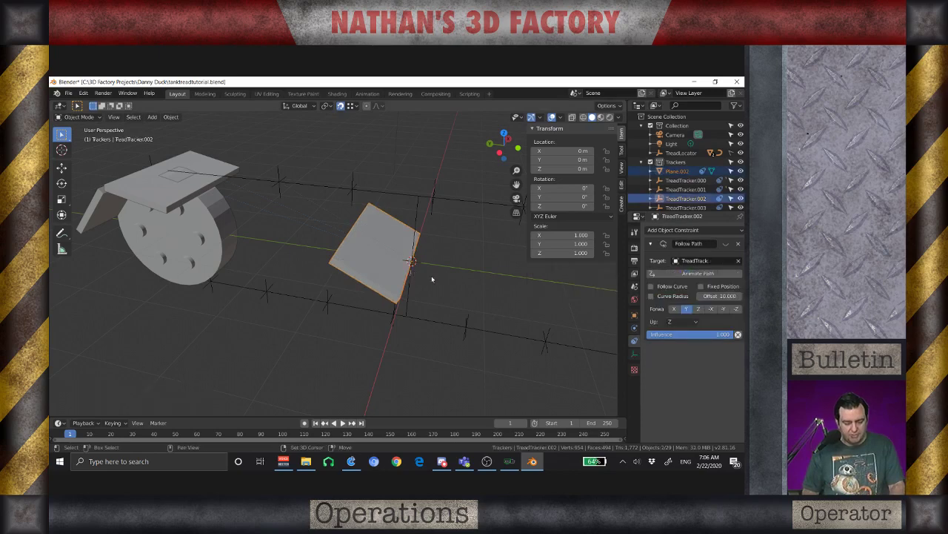
key("ctrl+p")
left_click(432, 279)
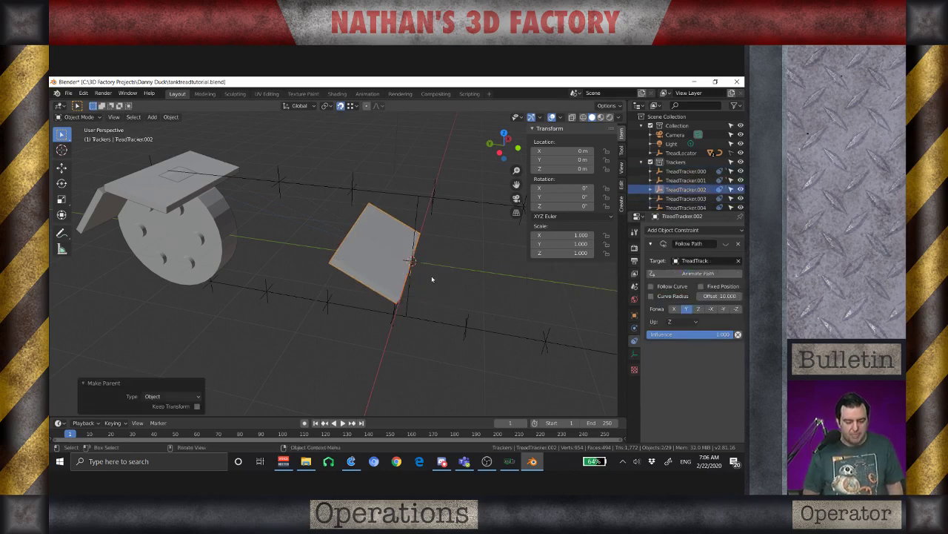
left_click(726, 244)
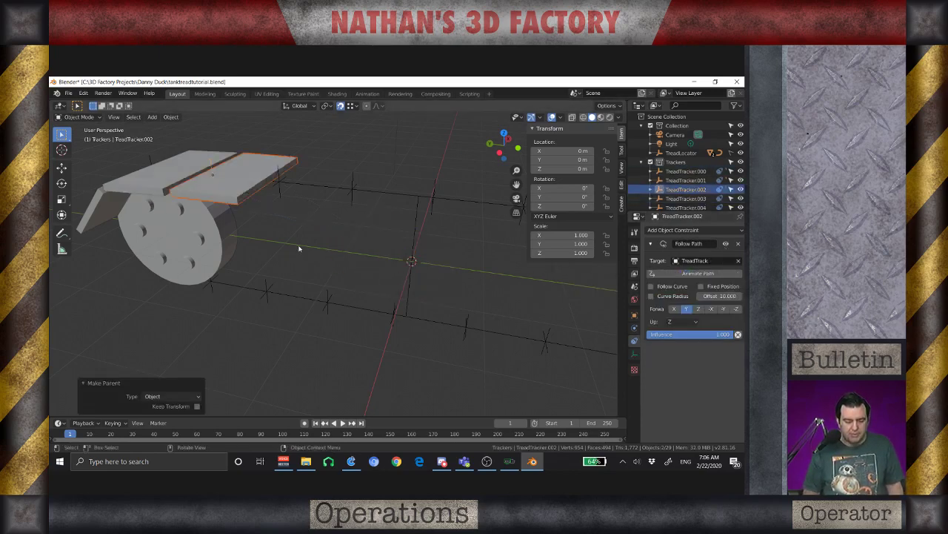
Turn off the Follow Path constraint of TreadTracker.003
left_click(276, 191)
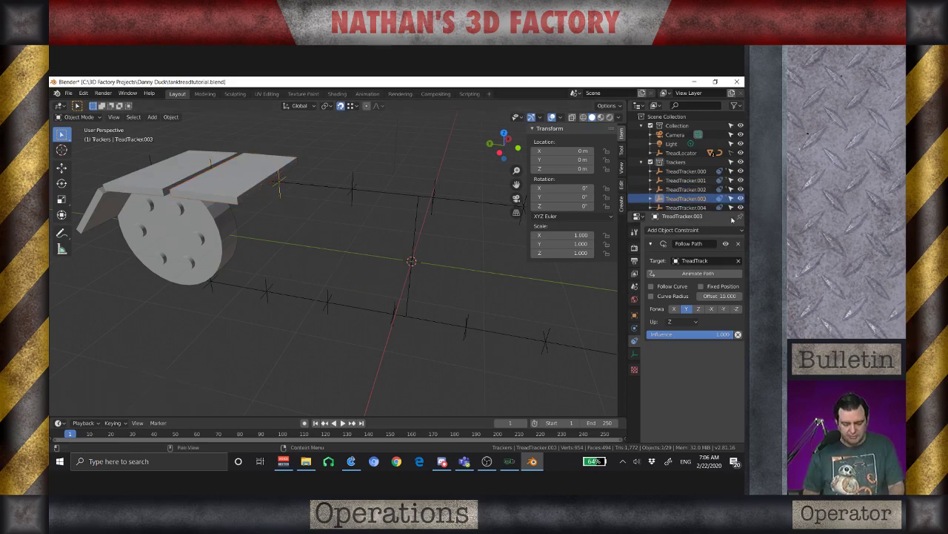
left_click(725, 243)
middle_click_drag(343, 257, 299, 243)
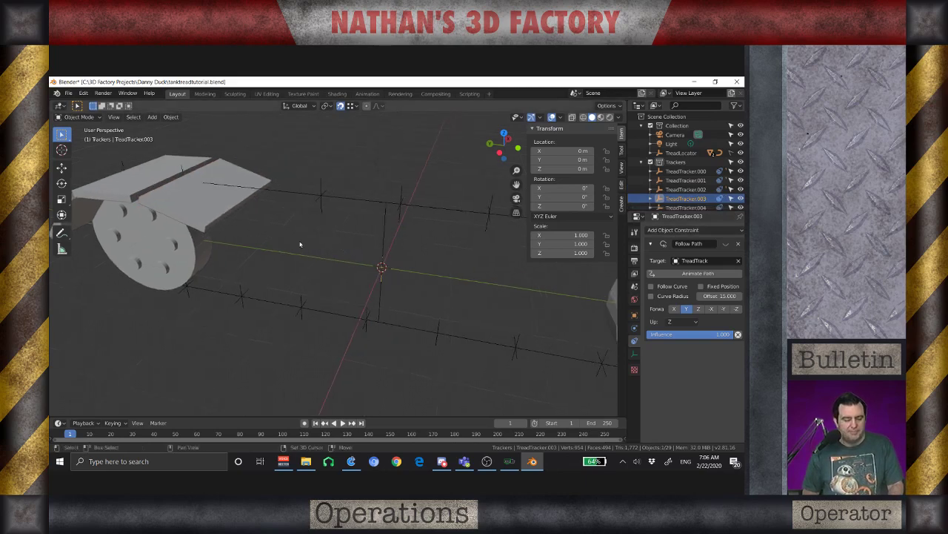
Duplicate the third tread slab in place and clear the copy's parent
left_click(225, 206)
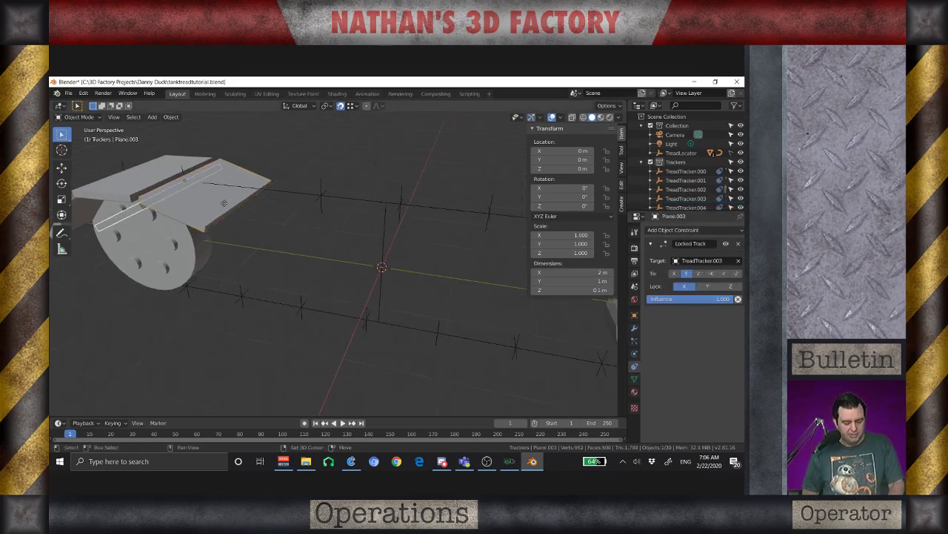
key("g")
right_click(224, 203)
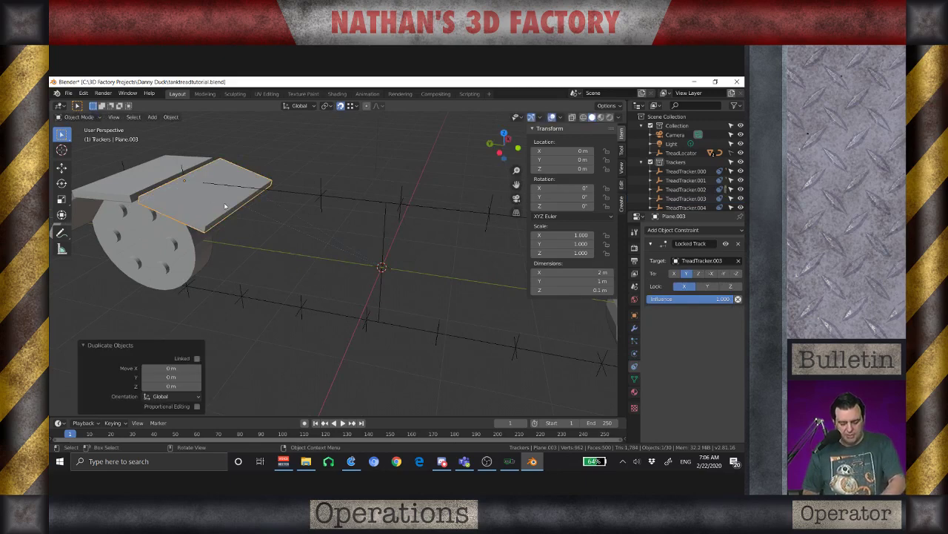
key("alt+p")
left_click(213, 215)
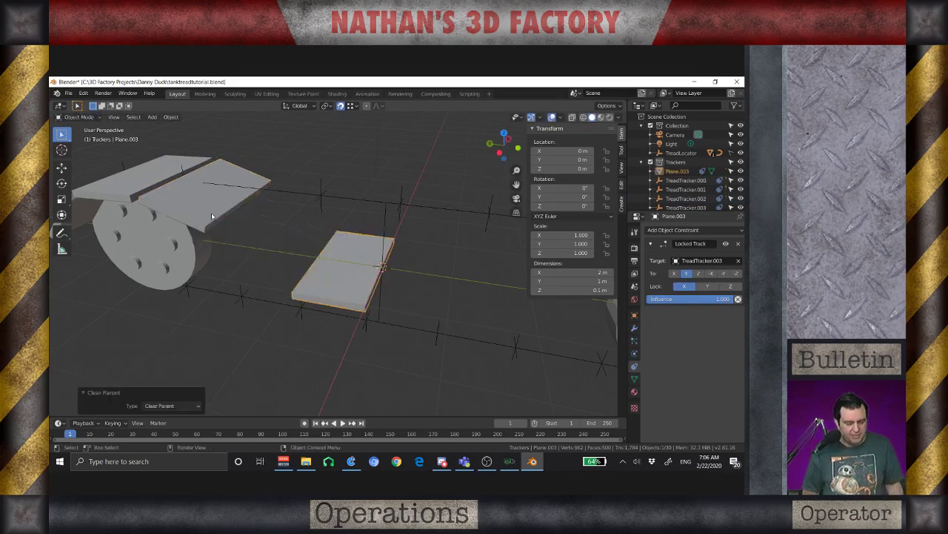
Set the fourth slab's Locked Track target to TreadTracker.004
left_click(331, 296)
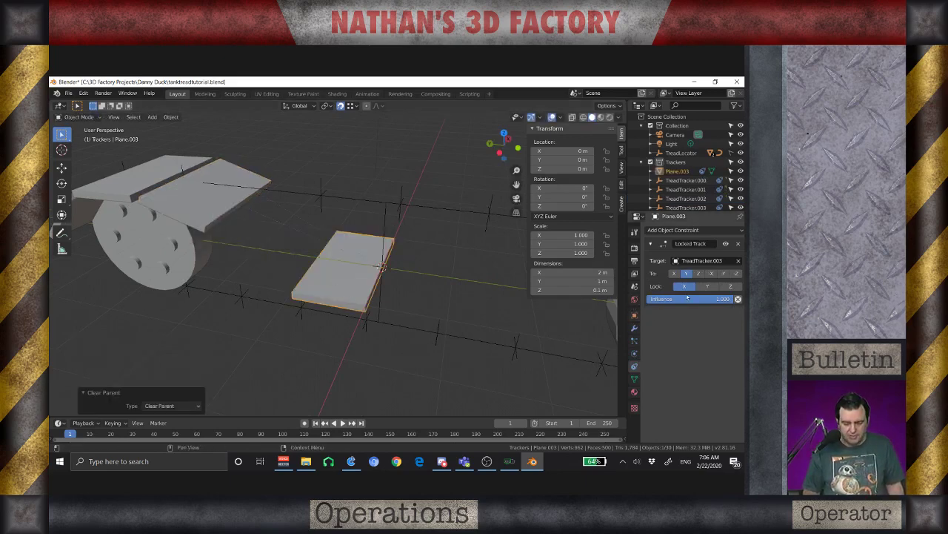
left_click(724, 261)
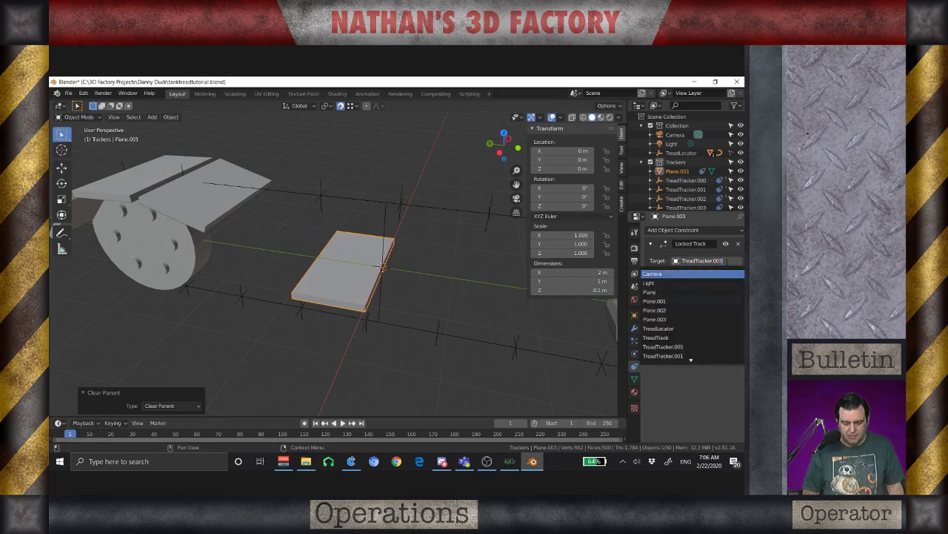
key("BackSpace")
type("4")
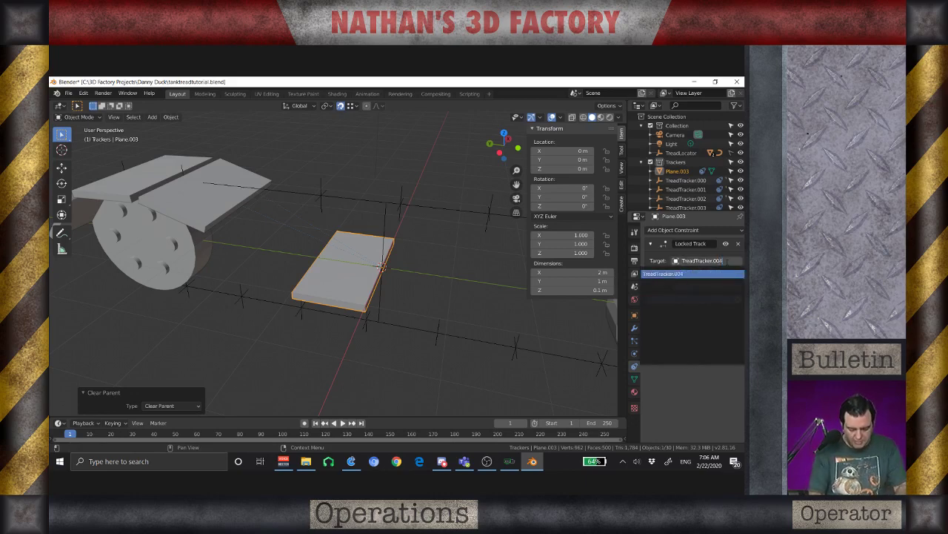
key("Return")
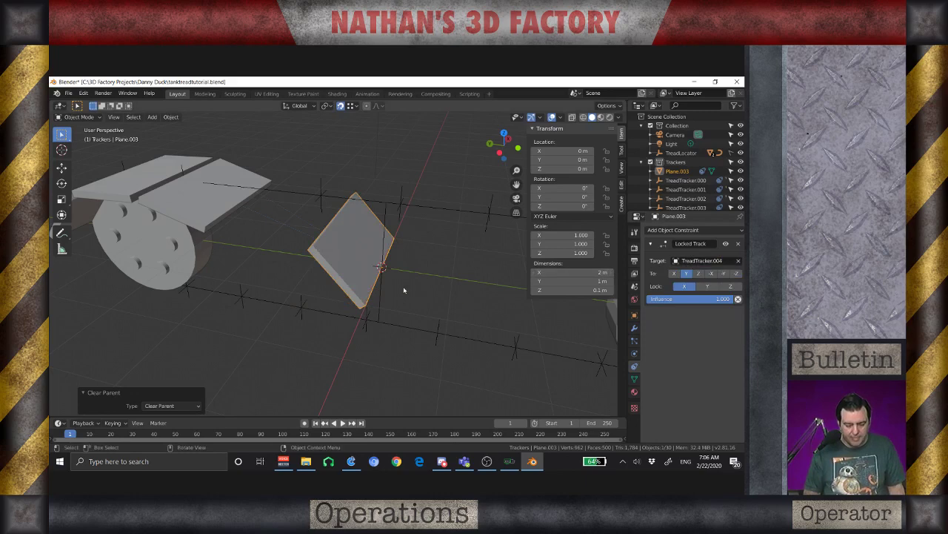
Parent the fourth slab to TreadTracker.003 as Object and turn that tracker's Follow Path constraint back on
left_click(381, 287, "shift")
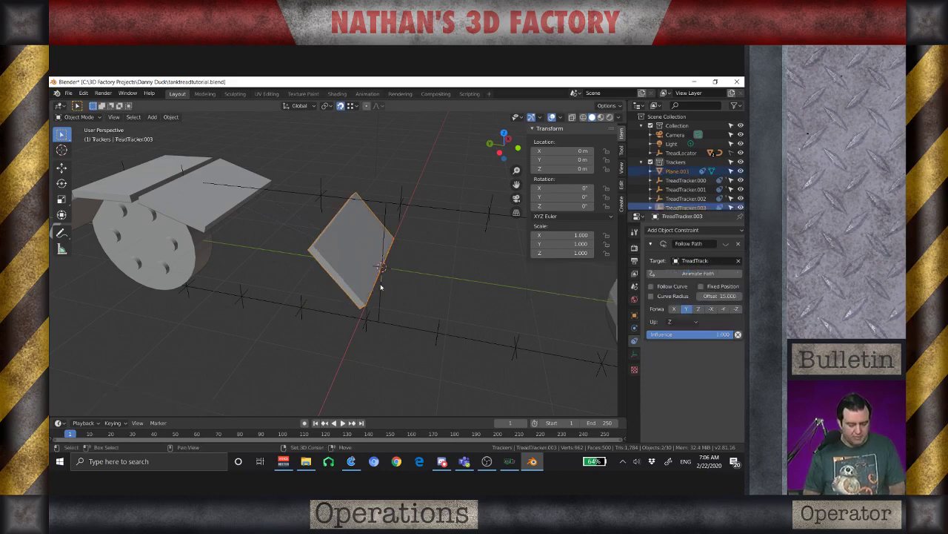
key("ctrl+p")
left_click(381, 286)
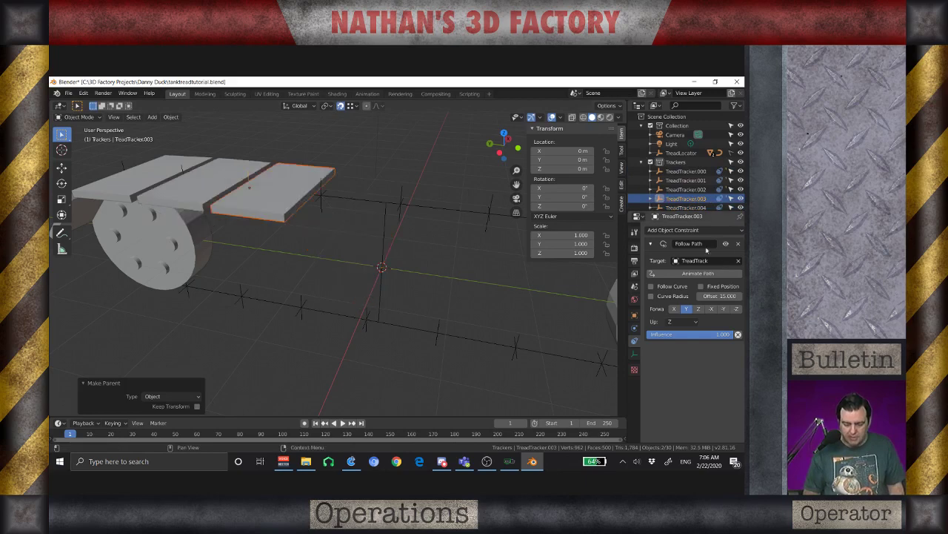
Turn off the Follow Path constraint of TreadTracker.004
middle_click_drag(333, 265, 297, 285)
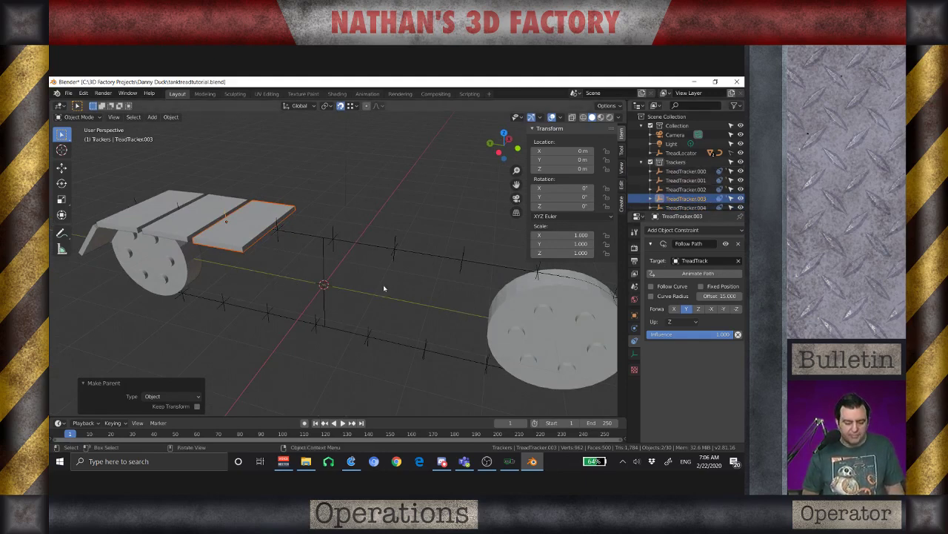
left_click(279, 237)
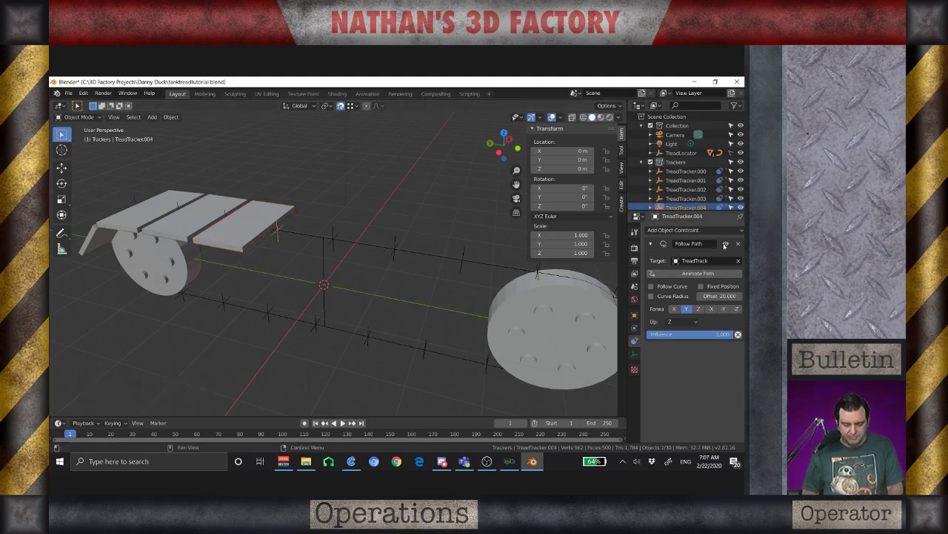
left_click(725, 243)
Duplicate the fourth tread slab in place and clear the copy's parent
left_click(246, 239)
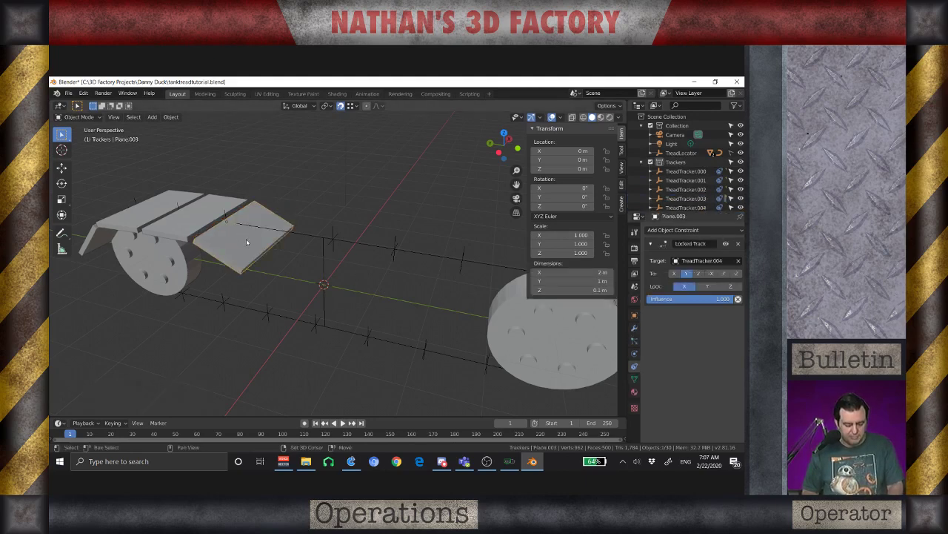
key("g")
right_click(246, 239)
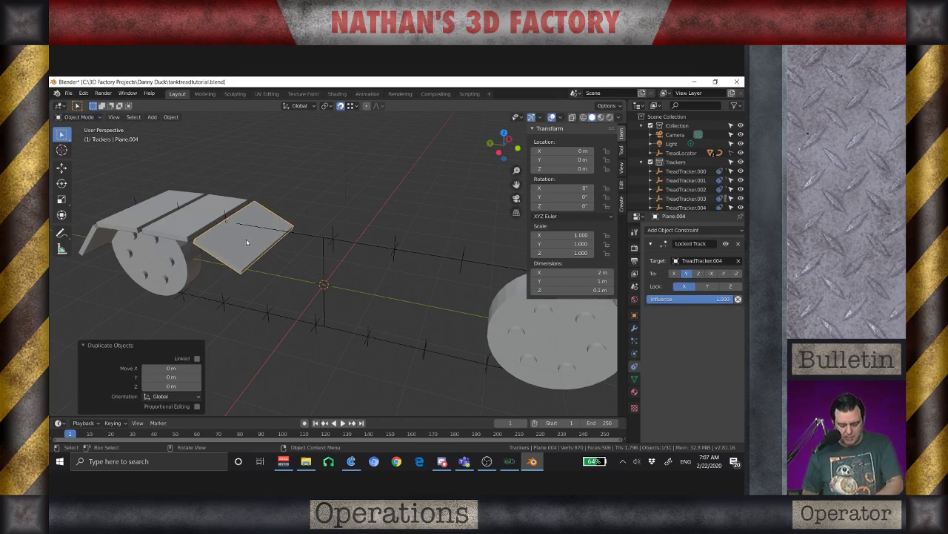
key("alt+p")
left_click(240, 251)
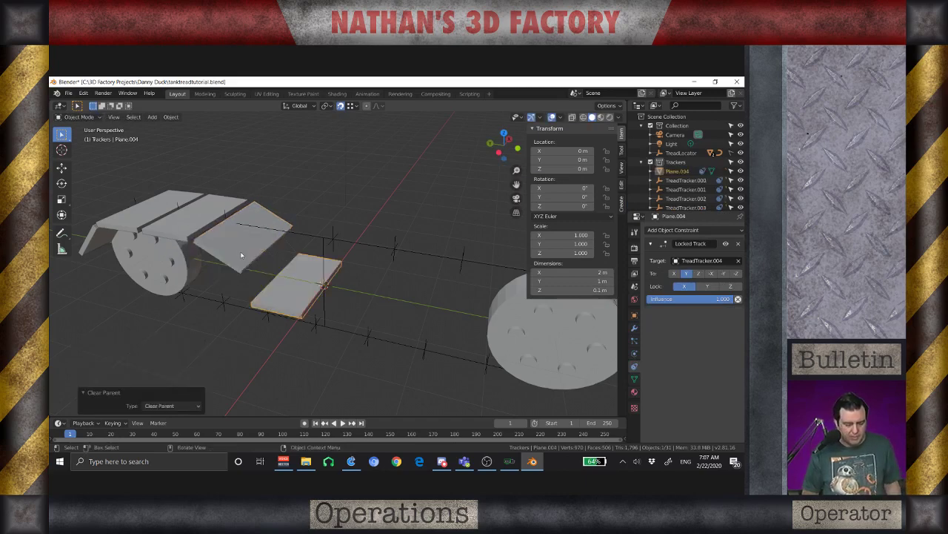
Parent the fifth slab to TreadTracker.004 as Object
left_click(327, 298, "shift")
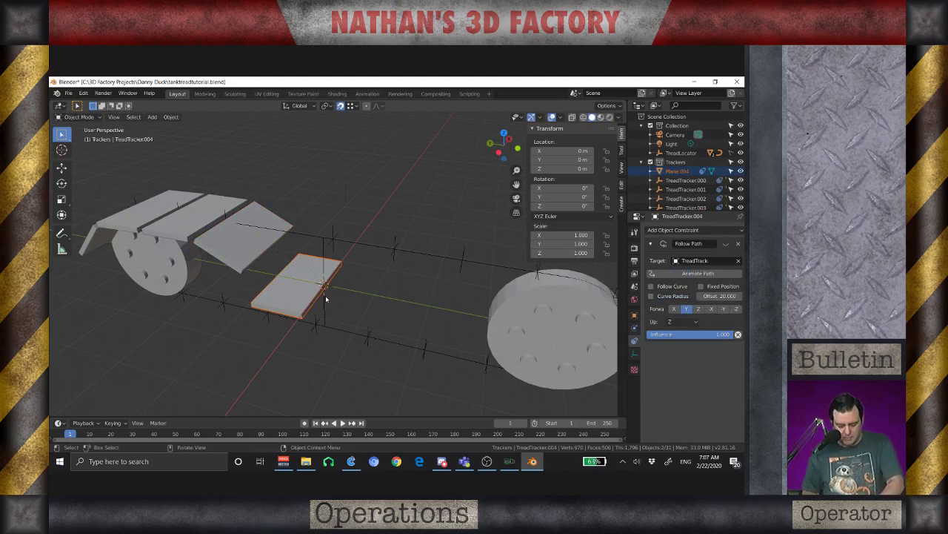
key("ctrl+p")
left_click(326, 297)
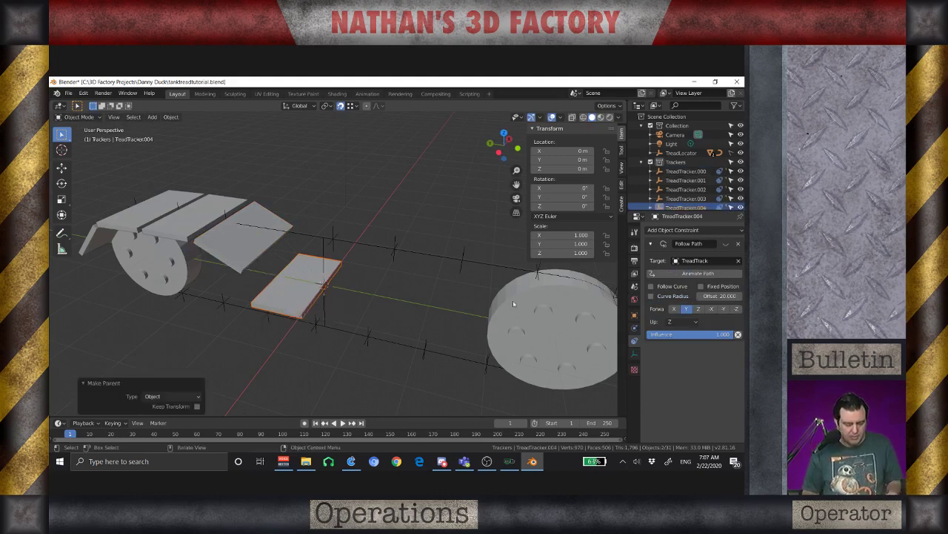
Set the fifth slab's Locked Track target to TreadTracker.005
left_click(294, 270)
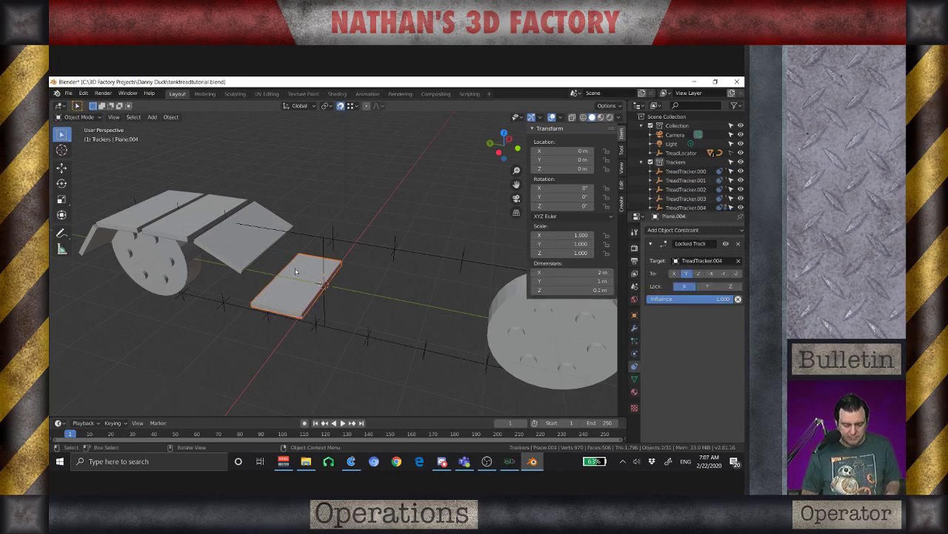
left_click(711, 261)
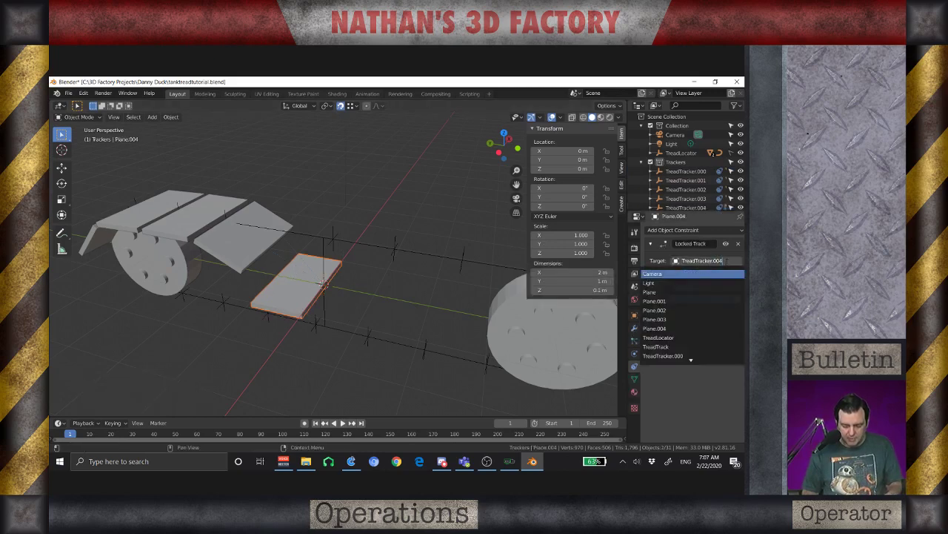
type("tracker")
key("Down")
key("Down")
key("Down")
key("Down")
key("Down")
key("Return")
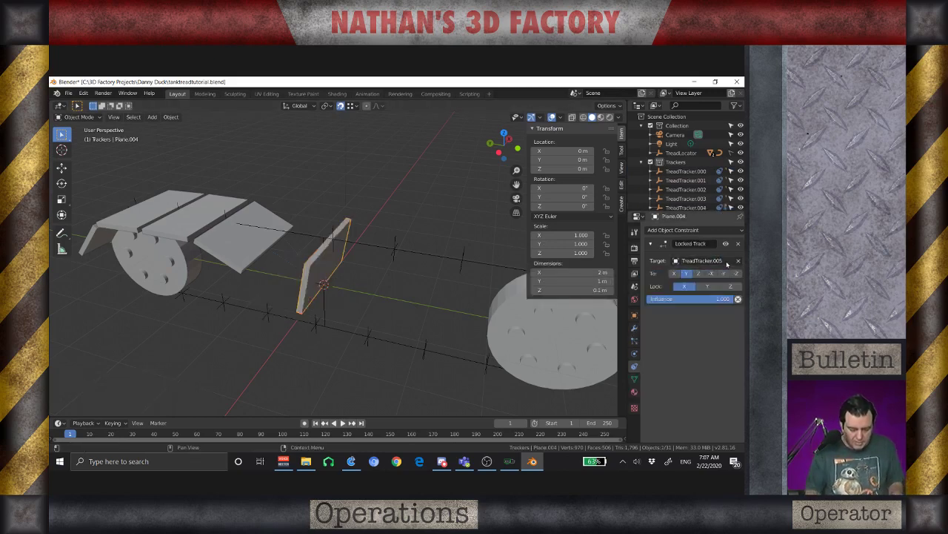
Turn the Follow Path constraint of TreadTracker.004 back on
left_click(327, 299)
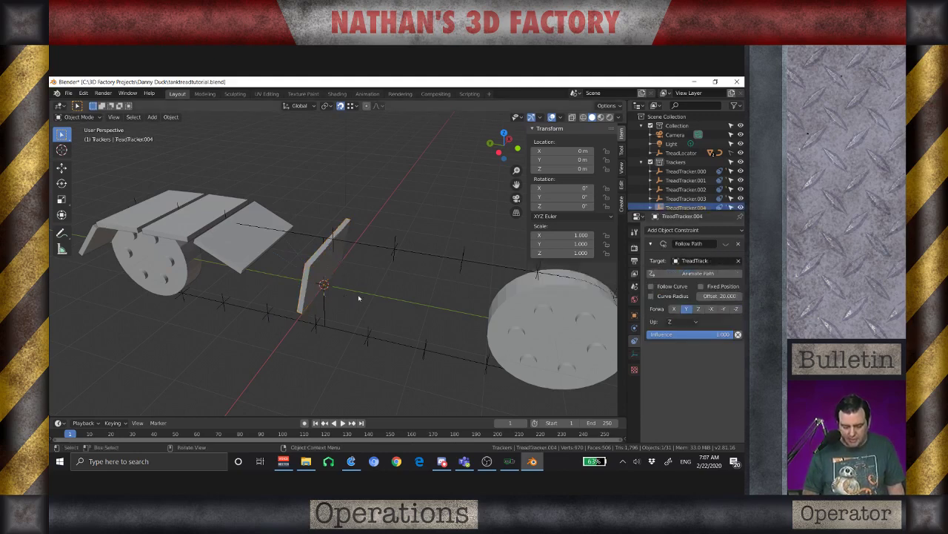
left_click(725, 243)
middle_click_drag(388, 271, 355, 287)
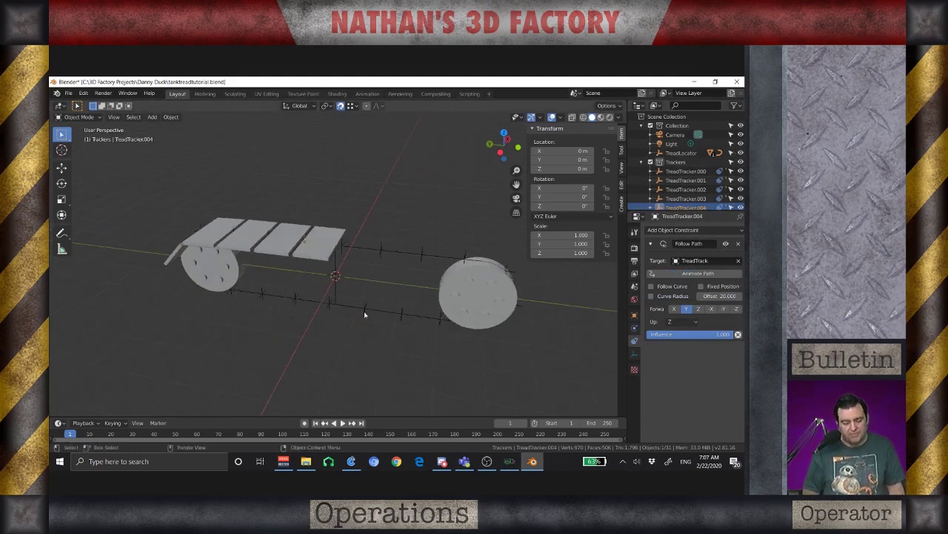
Test moving the TreadLocator along the global Y axis to check the tread's travel, and cancel the move
left_click(335, 274)
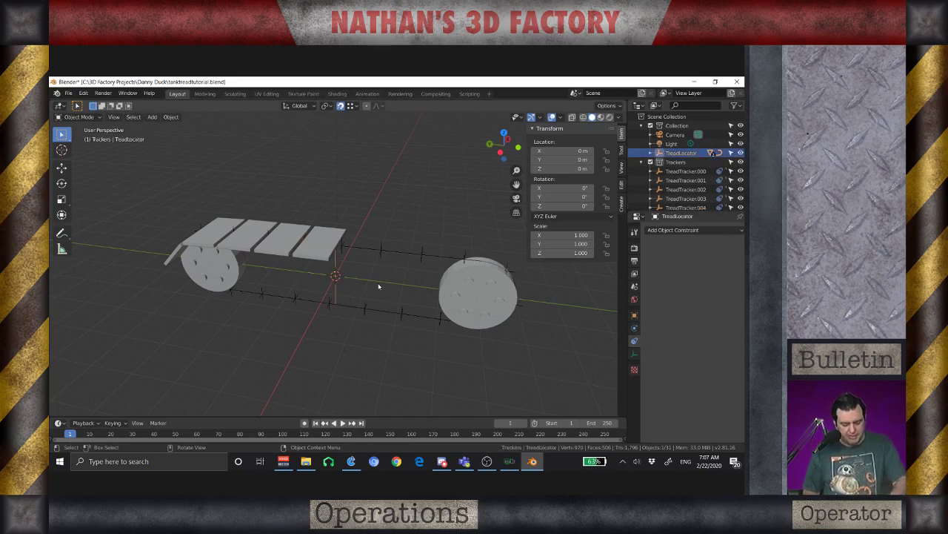
key("g")
key("y")
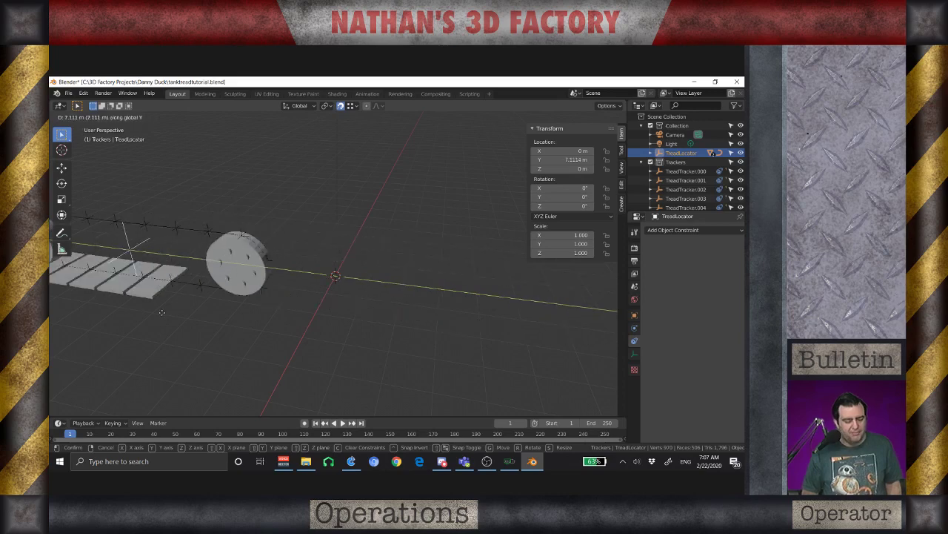
right_click(346, 361)
Rotate the TreadLocator about -56.3° around the global Z axis
key("r")
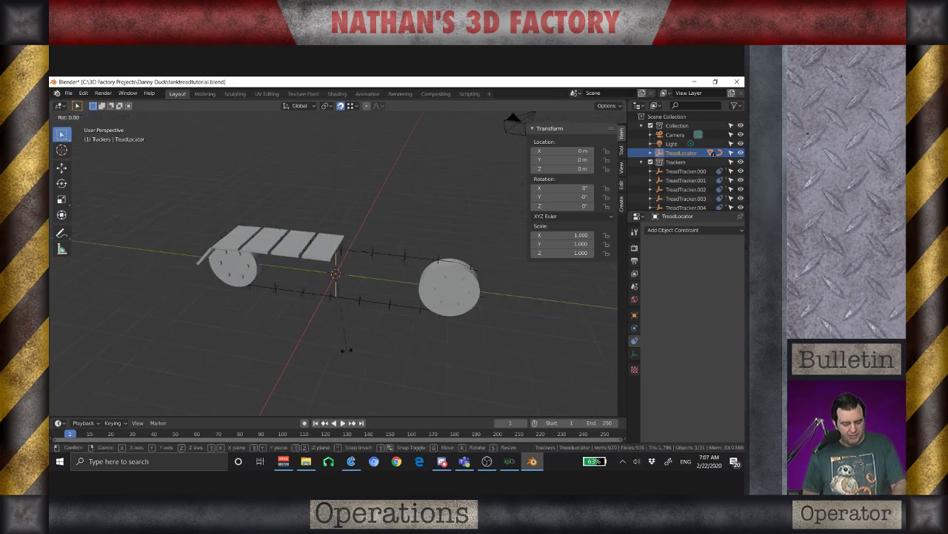
key("z")
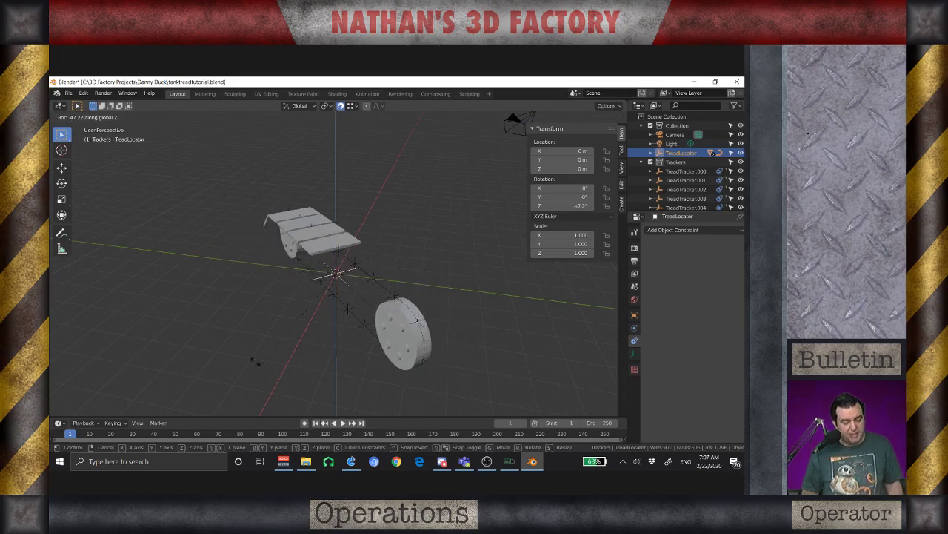
left_click(334, 350)
middle_click_drag(334, 350, 346, 340)
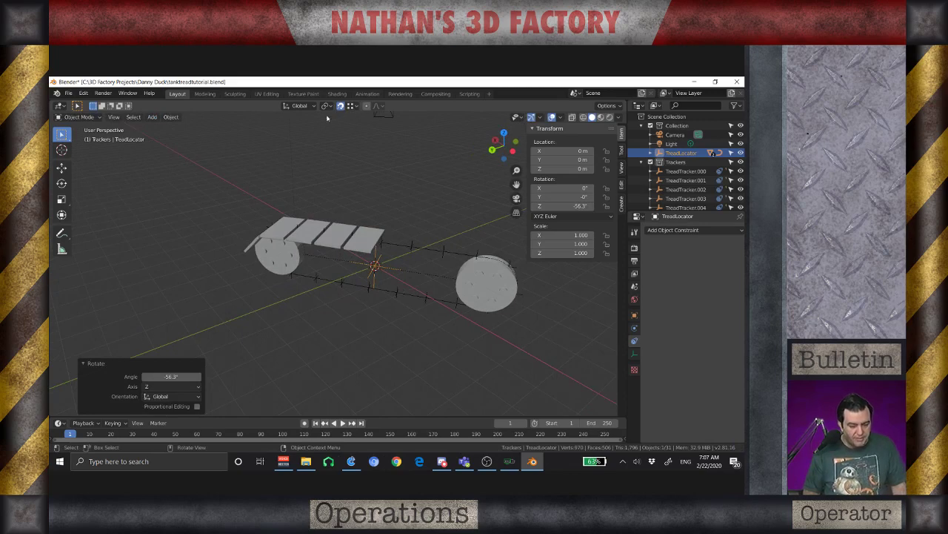
Set the transform orientation to Local and test sliding the TreadLocator along its local Y axis with the Transform tool
left_click(299, 106)
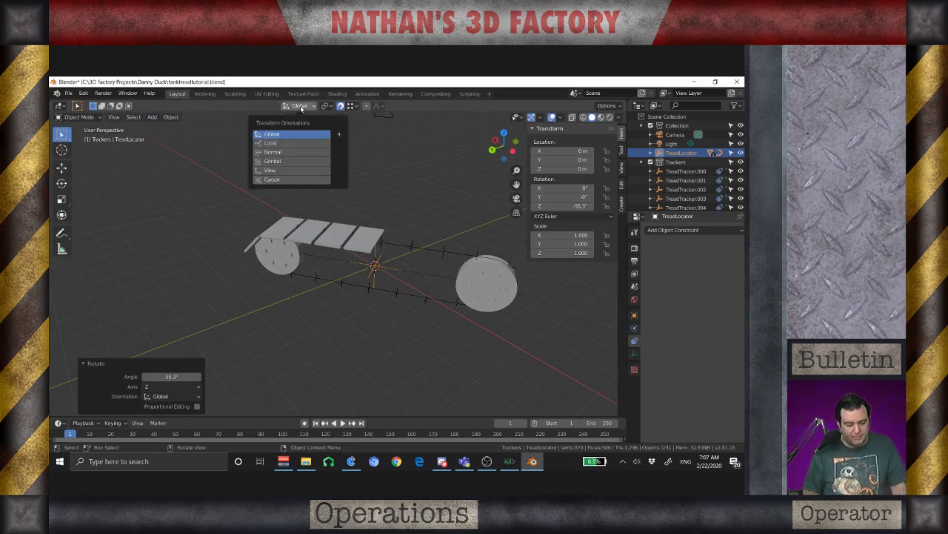
left_click(272, 142)
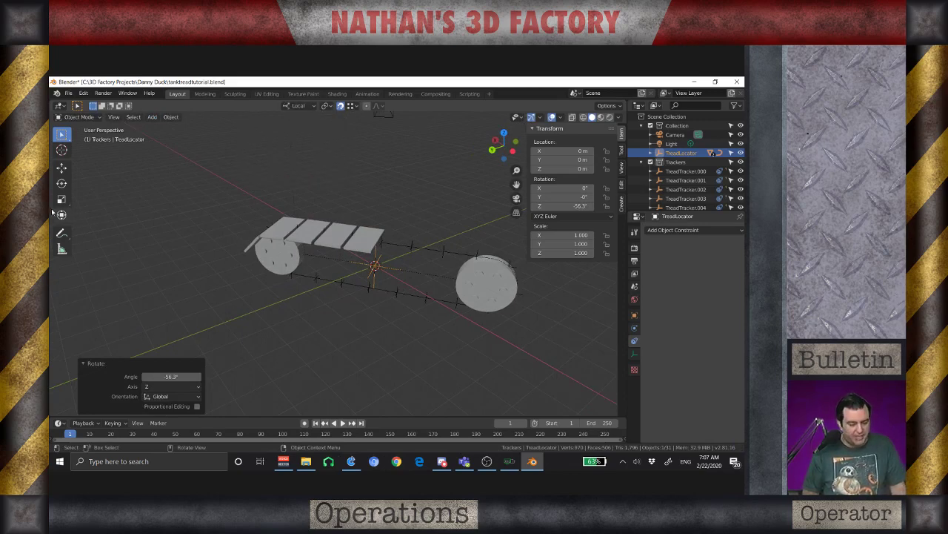
left_click(62, 215)
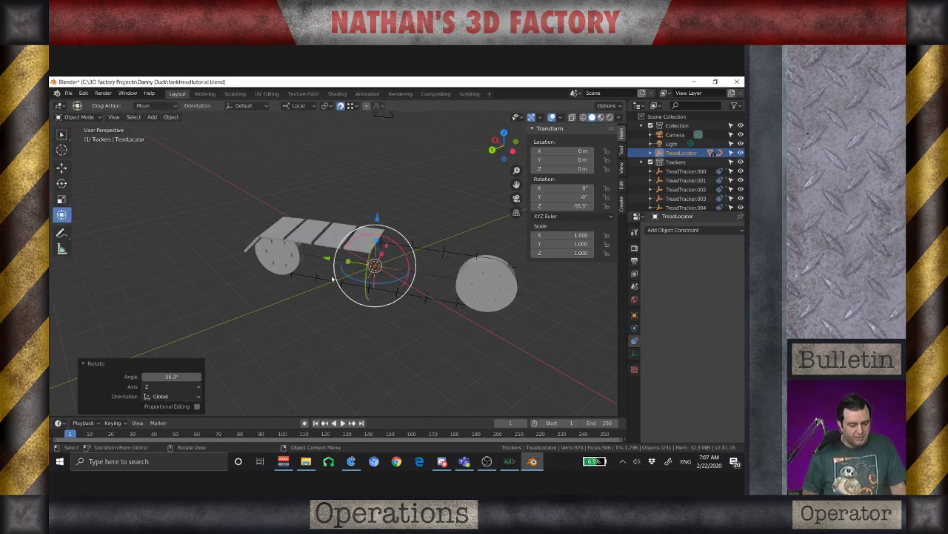
left_click_drag(327, 259, 262, 277)
right_click(262, 277)
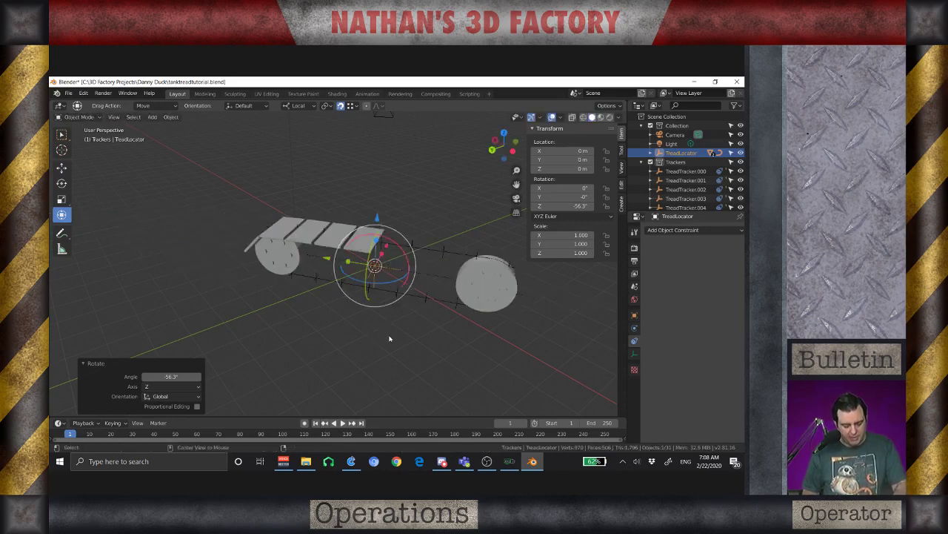
Clear the TreadLocator's rotation back to zero and deselect it
key("alt+r")
middle_click_drag(390, 335, 372, 349)
left_click(369, 349)
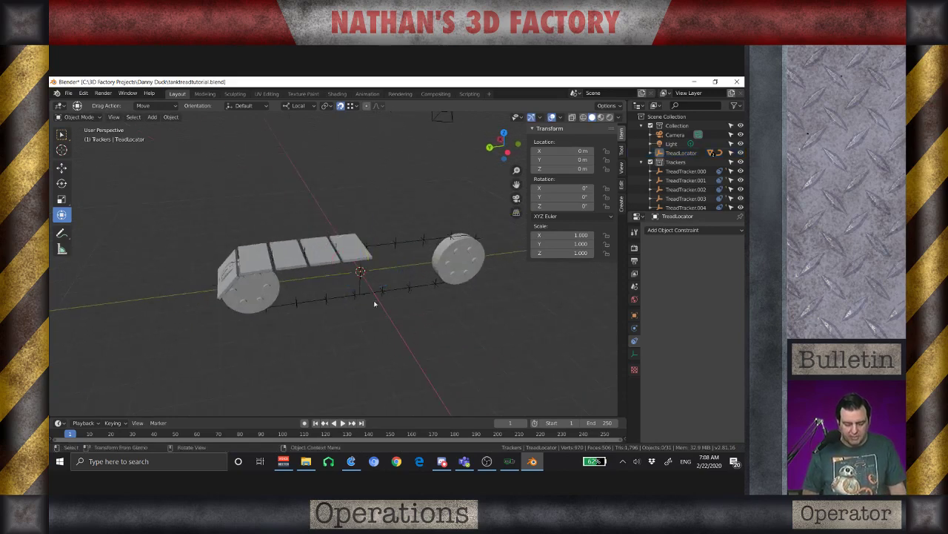
Inspect the driver settings on the Evaluation Time of the TreadTrack curve's path animation
left_click(408, 244)
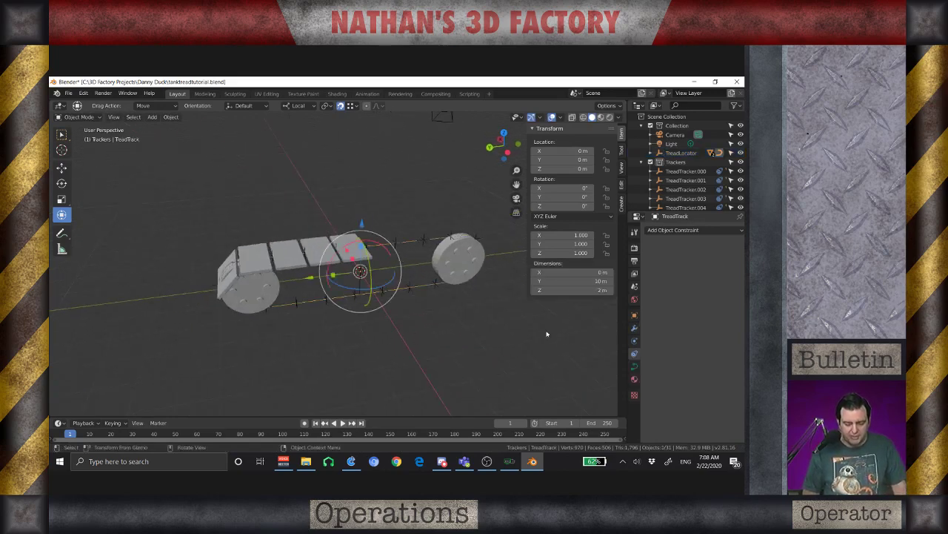
left_click(634, 368)
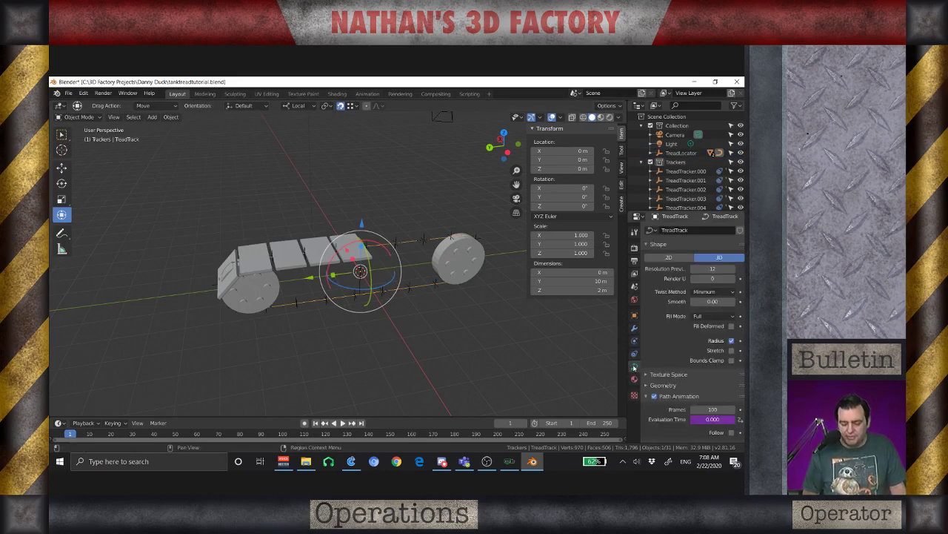
right_click(711, 420)
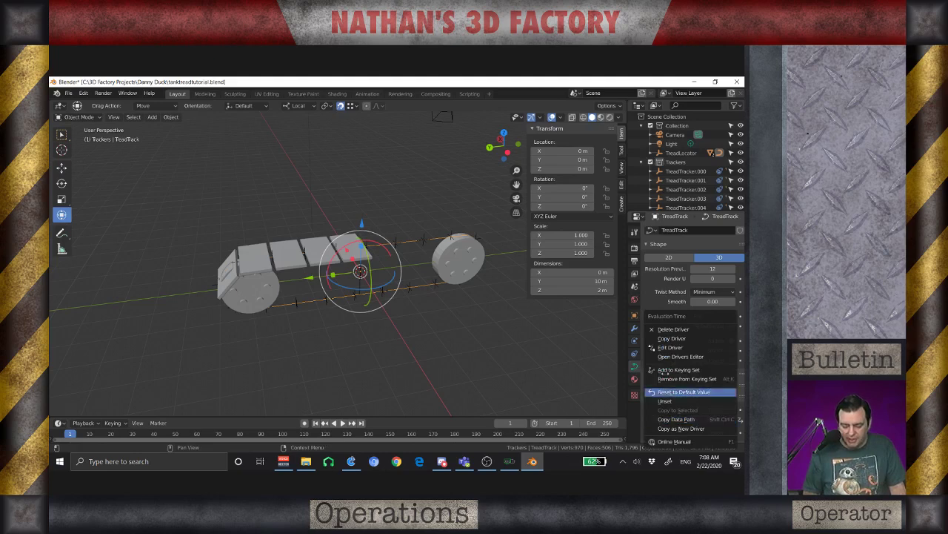
left_click(671, 346)
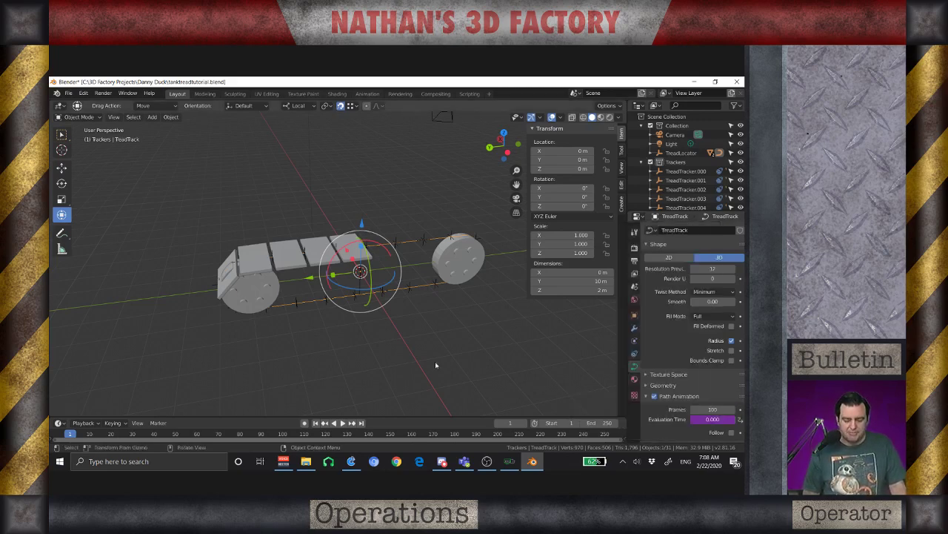
Inspect the driver on Wheel.Front's X rotation and the space options of its TreadLocator variable
left_click(452, 262)
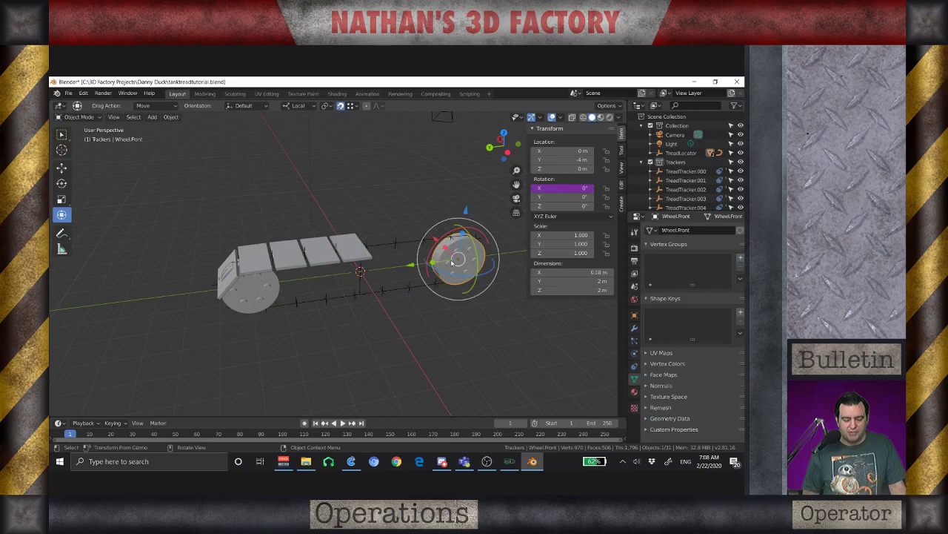
right_click(567, 188)
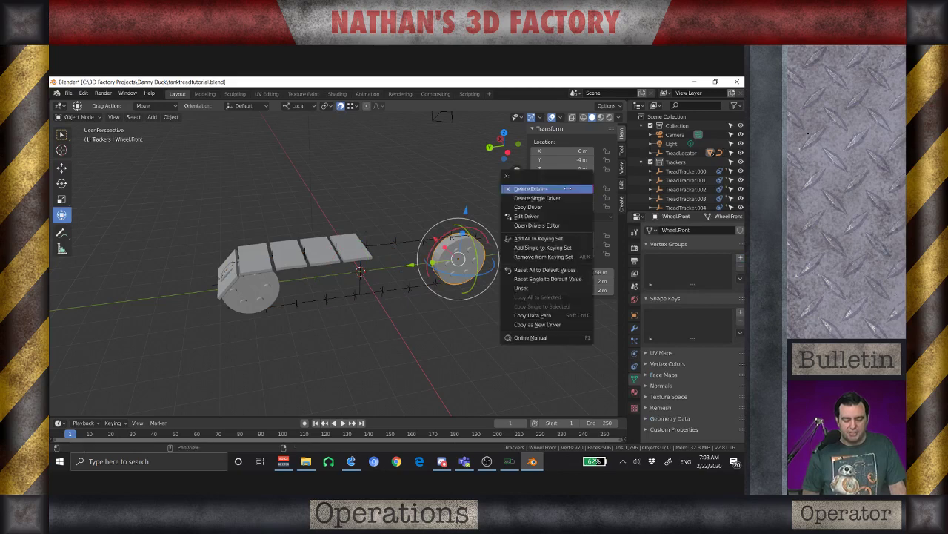
left_click(539, 215)
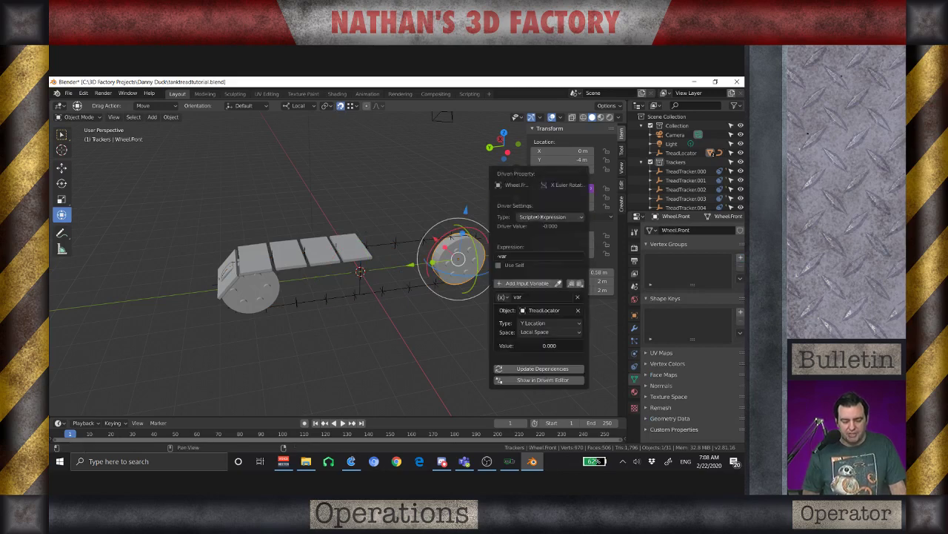
left_click(543, 332)
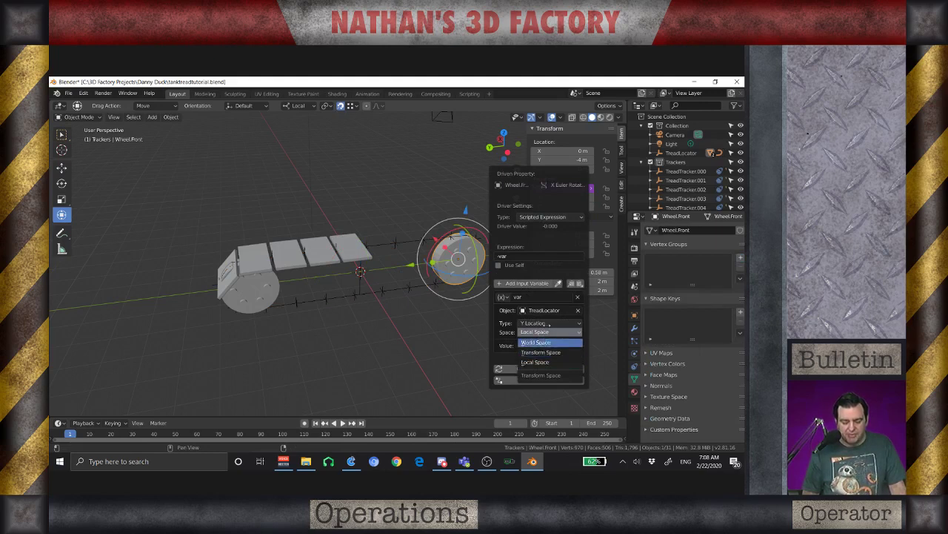
left_click(547, 332)
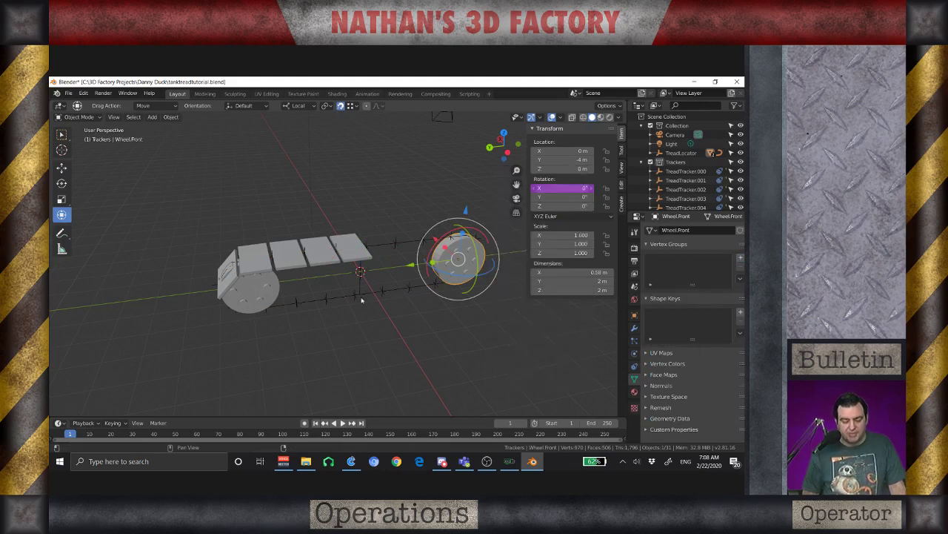
left_click(365, 328)
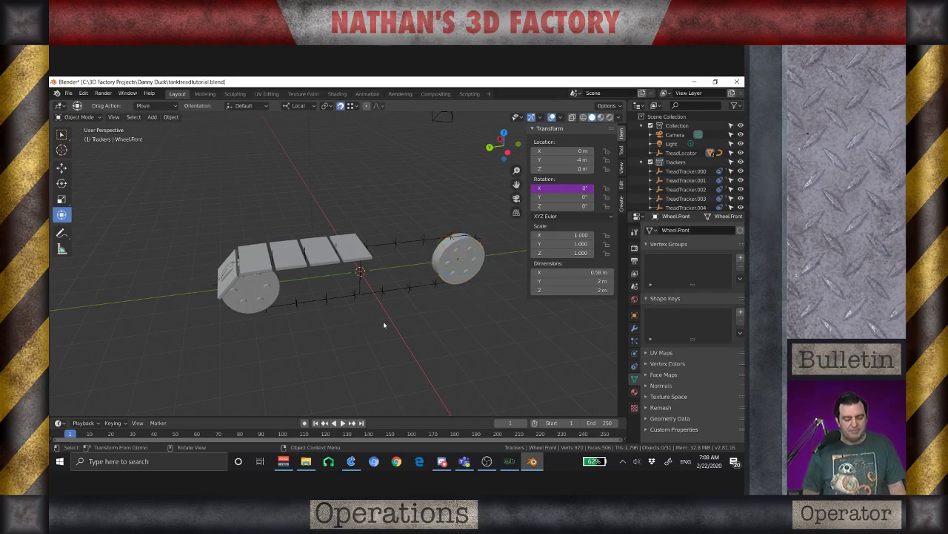
Select the TreadLocator empty at the centre of the tread assembly
middle_click_drag(383, 321, 371, 331)
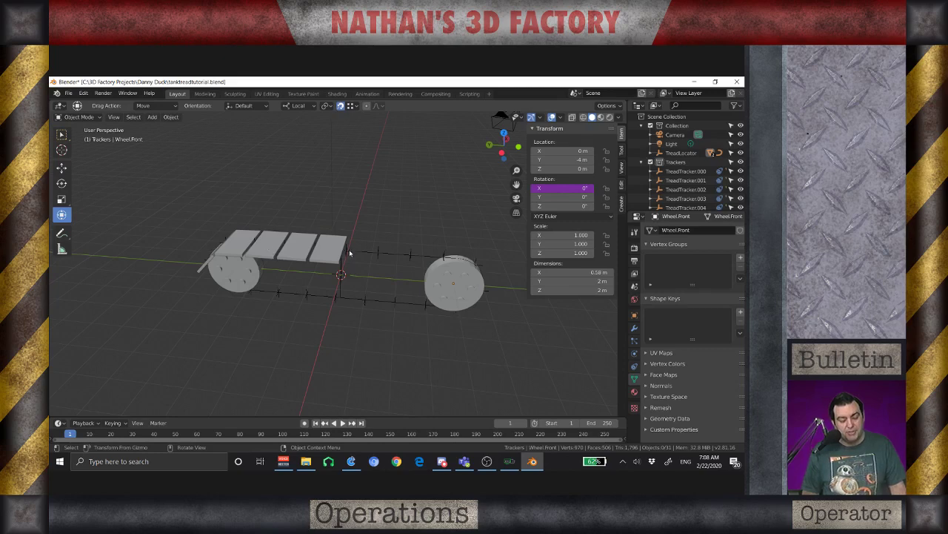
middle_click_drag(350, 252, 318, 250)
scroll(281, 304, "up", 2)
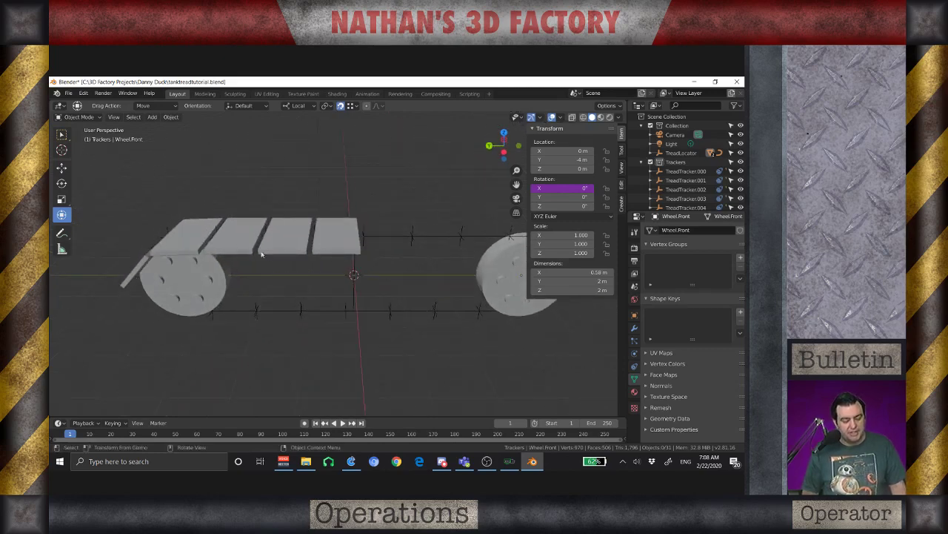
middle_click_drag(299, 275, 328, 295)
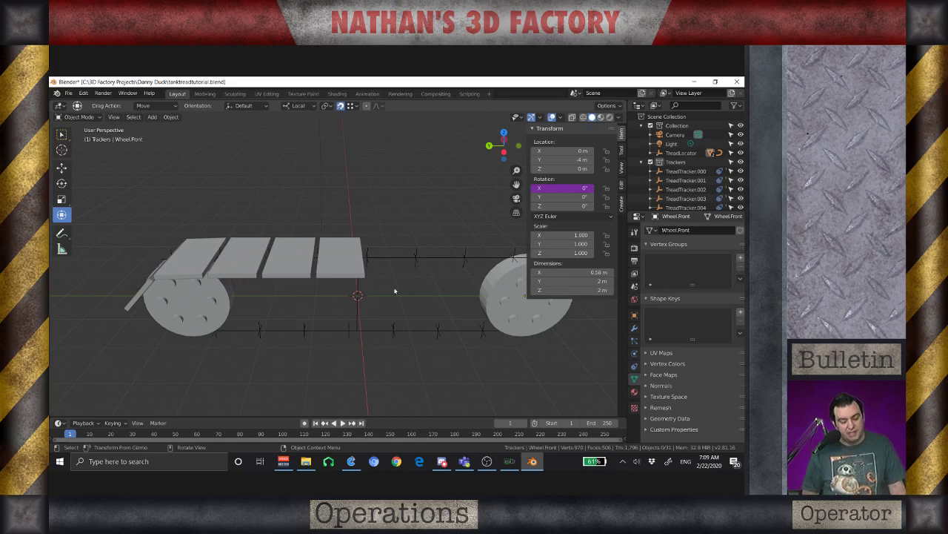
middle_click_drag(405, 320, 343, 300)
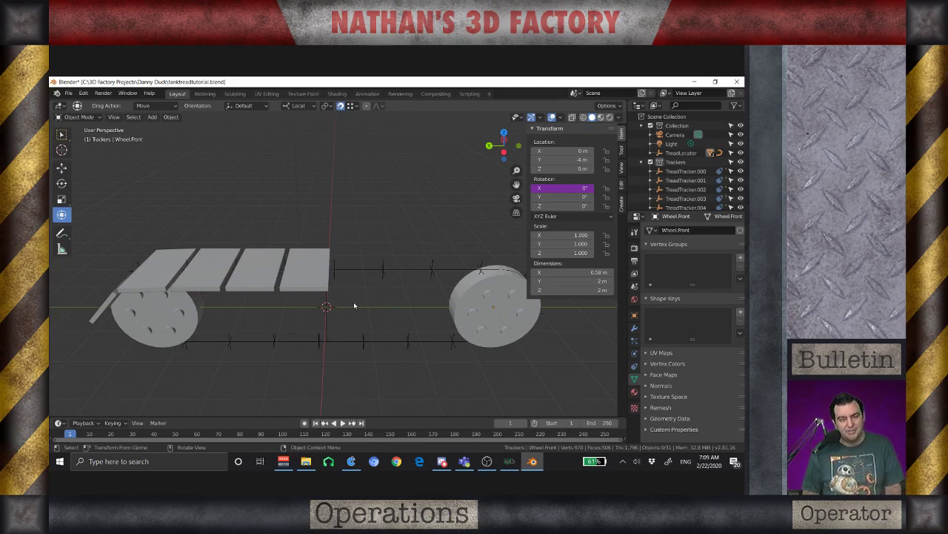
left_click(327, 307)
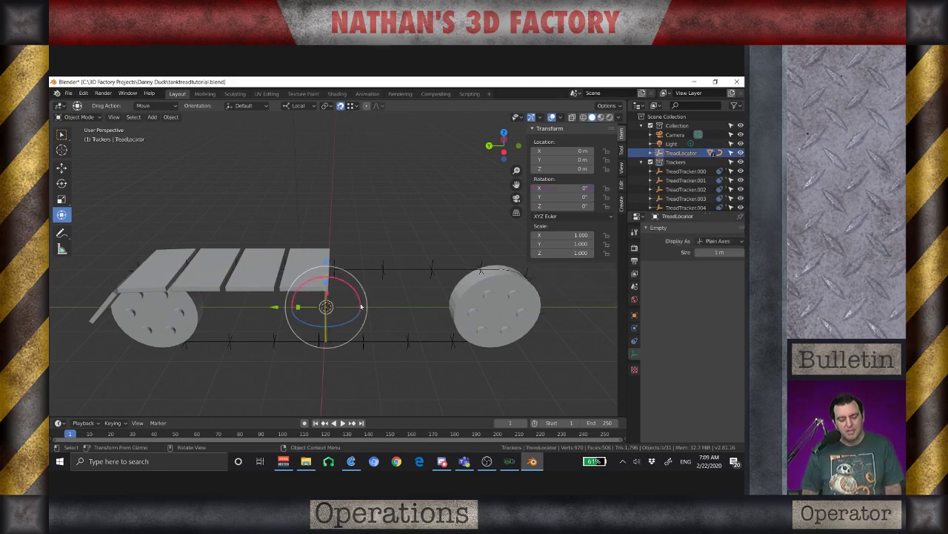